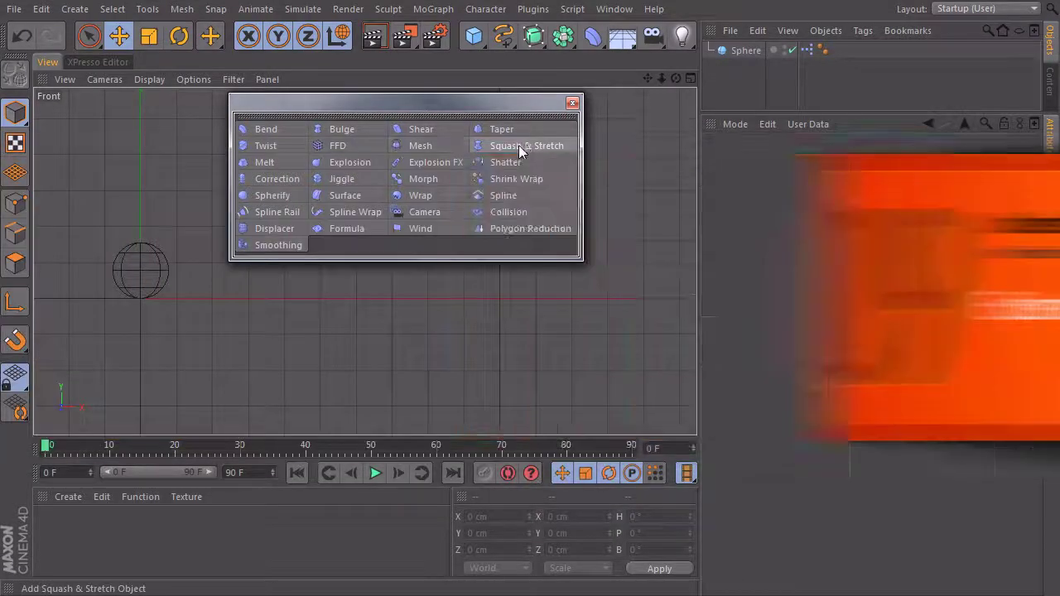
- Add a Squash & Stretch deformer and make it a child of the Sphere
{"action": "left_click", "coordinate": [513, 147]}
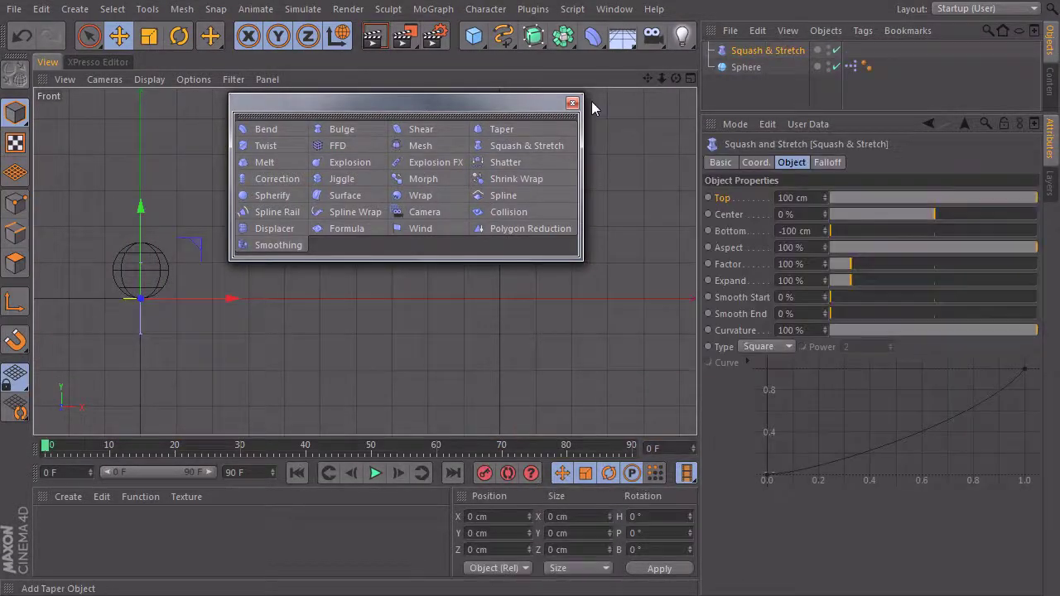
{"action": "left_click", "coordinate": [572, 103]}
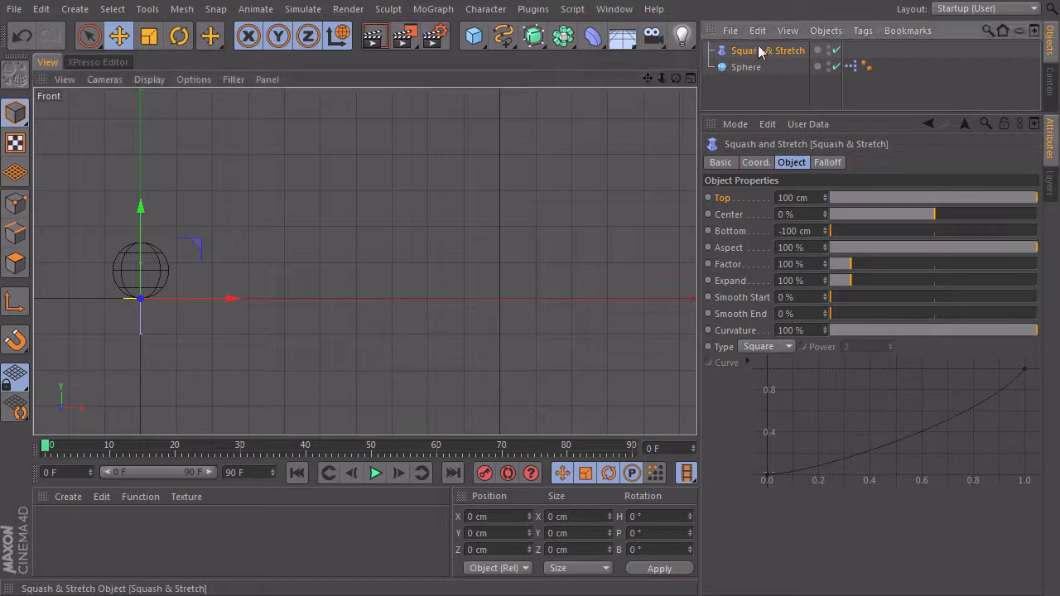
{"action": "left_click_drag", "start_coordinate": [743, 62], "coordinate": [743, 67]}
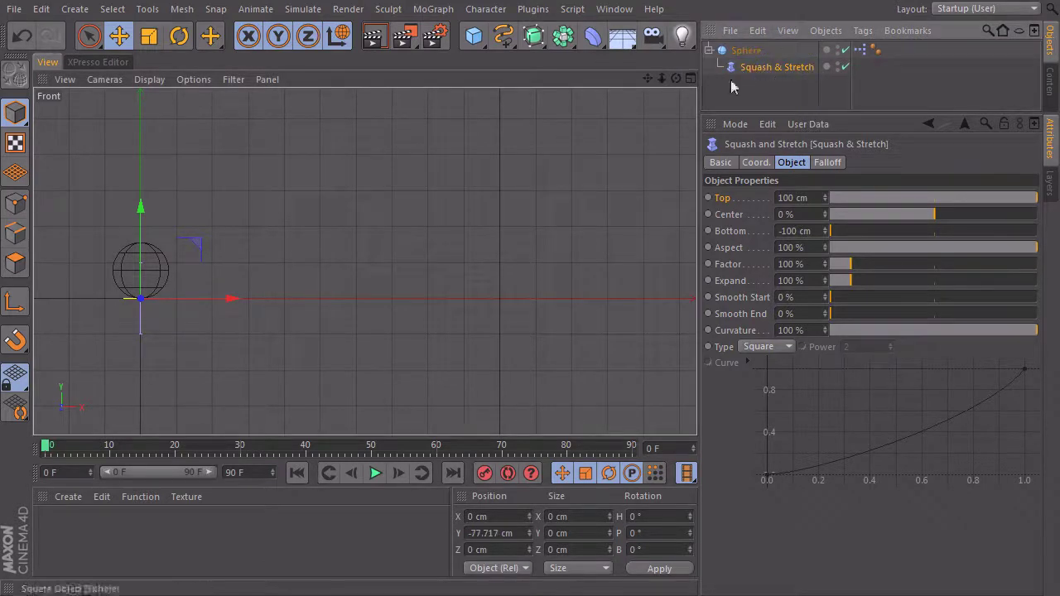
- Try a different Factor on the Squash & Stretch deformer and reset it to 100%
{"action": "scroll", "coordinate": [368, 279], "scroll_direction": "up", "scroll_amount": 5}
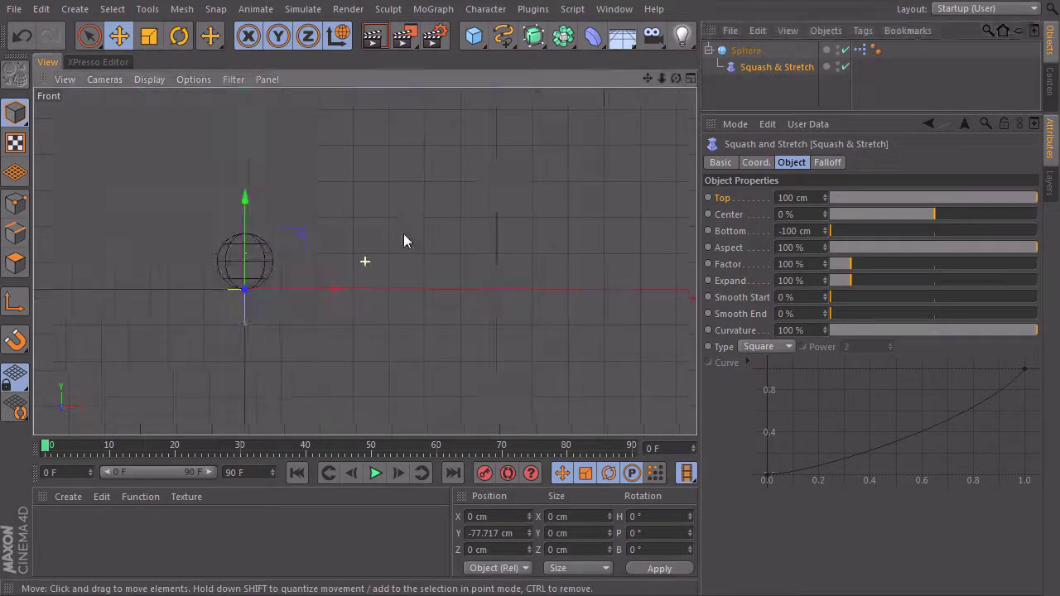
{"action": "middle_click_drag", "start_coordinate": [445, 248], "coordinate": [420, 221], "text": "alt"}
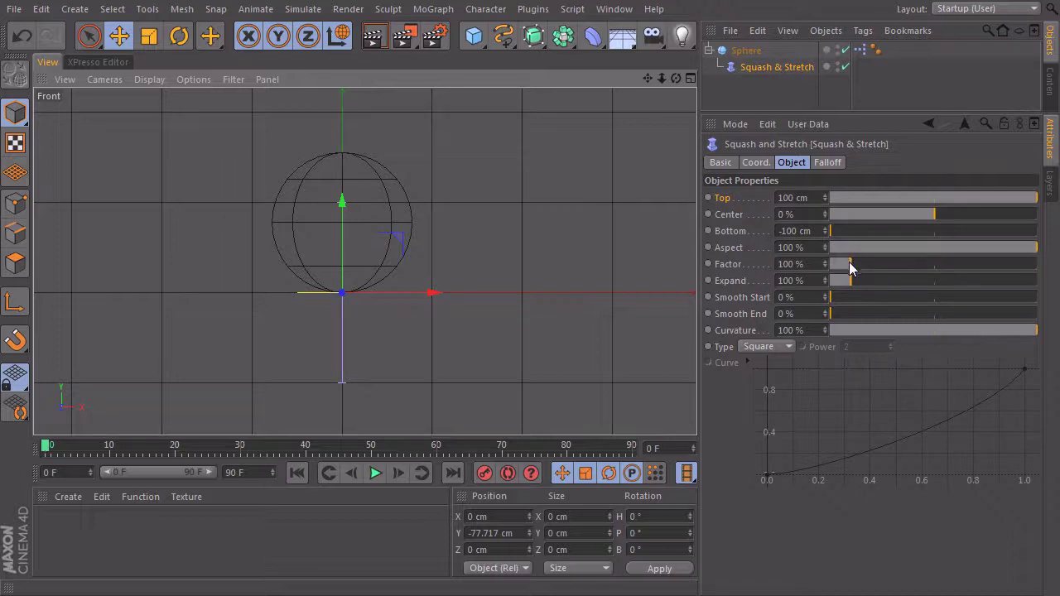
{"action": "mouse_move", "coordinate": [854, 268]}
{"action": "left_mouse_down"}
{"action": "mouse_move", "coordinate": [875, 267]}
{"action": "mouse_move", "coordinate": [834, 267]}
{"action": "mouse_move", "coordinate": [899, 262]}
{"action": "mouse_move", "coordinate": [833, 268]}
{"action": "mouse_move", "coordinate": [859, 270]}
{"action": "mouse_move", "coordinate": [845, 269]}
{"action": "left_mouse_up"}
{"action": "double_click", "coordinate": [800, 265]}
{"action": "type", "text": "100"}
{"action": "key", "text": "Return"}
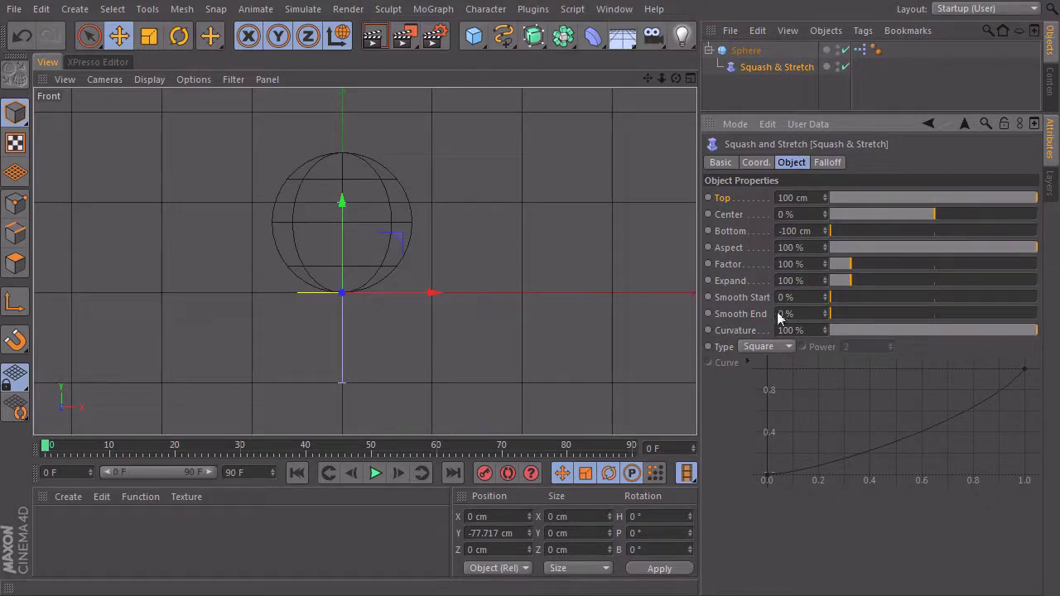
- Set the Squash & Stretch deformer's Bottom to 0 cm so it ends at the sphere's base
{"action": "middle_click_drag", "start_coordinate": [446, 240], "coordinate": [390, 232], "text": "alt"}
{"action": "right_click_drag", "start_coordinate": [390, 232], "coordinate": [431, 238], "text": "alt"}
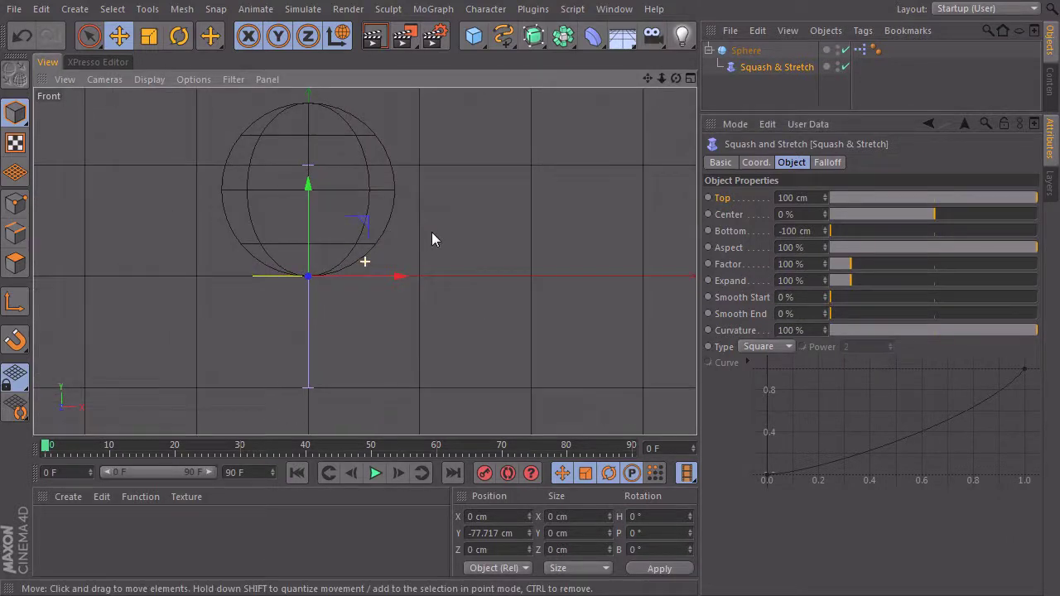
{"action": "left_click", "coordinate": [715, 104]}
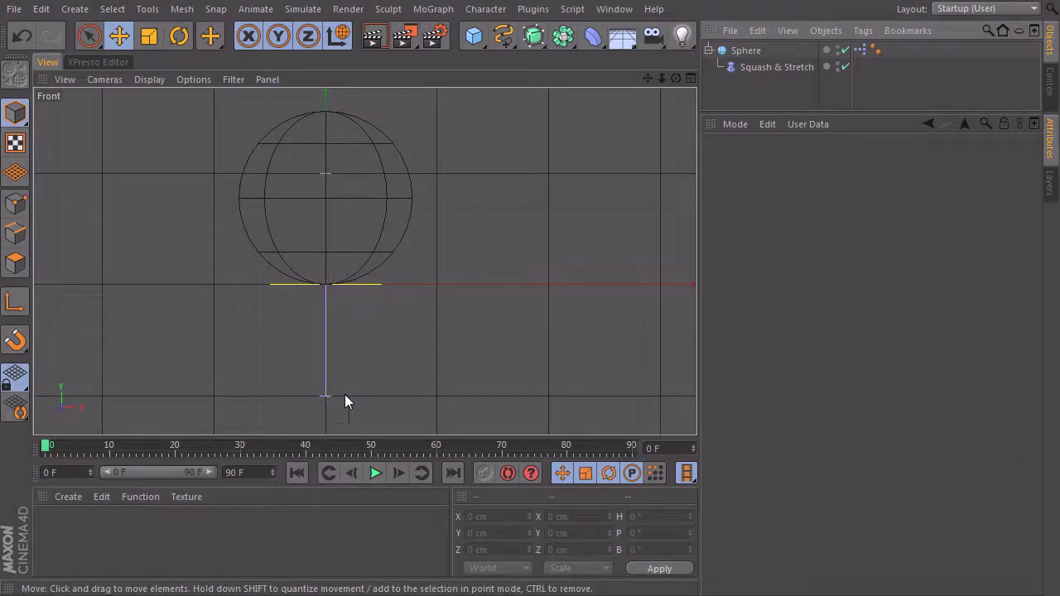
{"action": "left_click", "coordinate": [765, 67]}
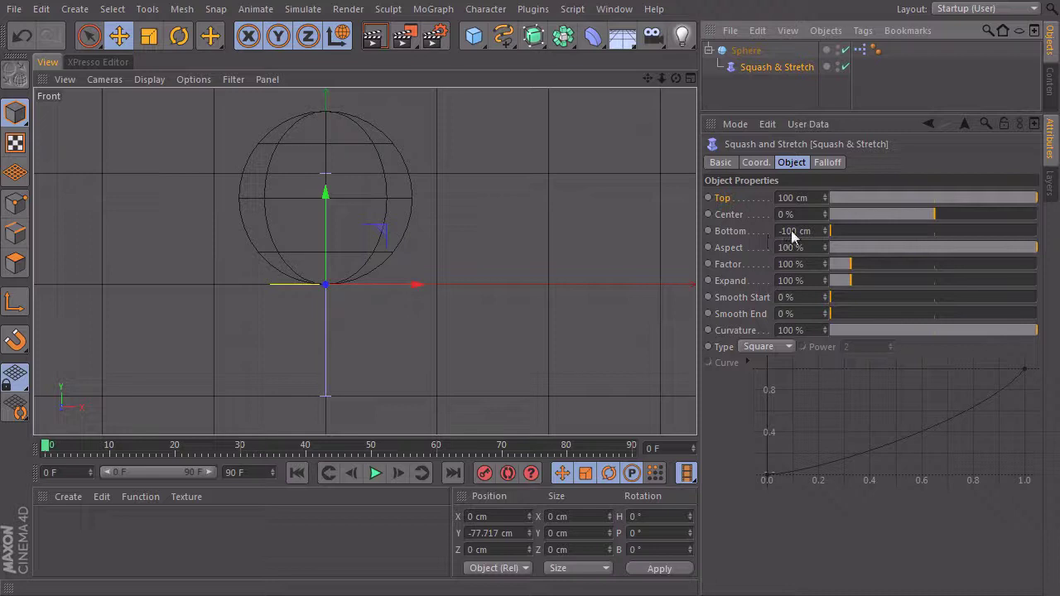
{"action": "left_click_drag", "start_coordinate": [833, 229], "coordinate": [935, 231]}
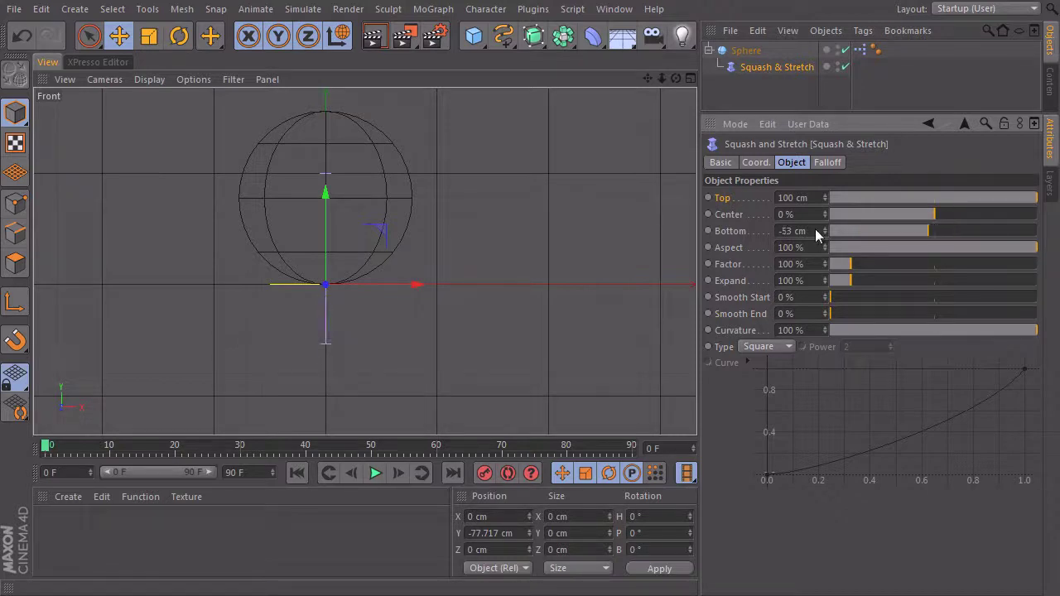
{"action": "left_click_drag", "start_coordinate": [815, 232], "coordinate": [980, 217]}
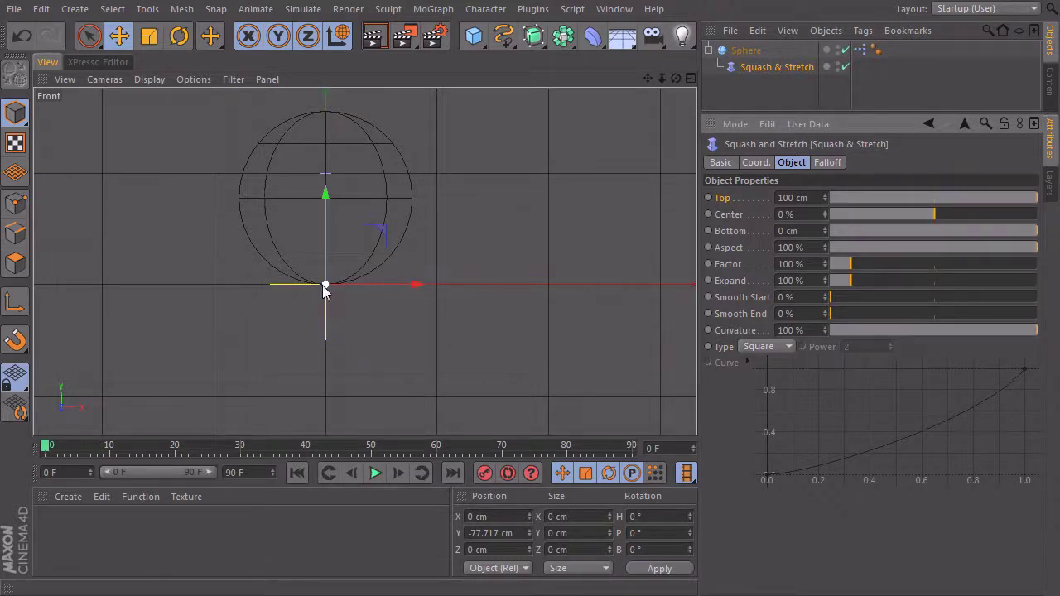
- Set the deformer's Top to twice the sphere's 77.717 cm radius, 155.434 cm, and check its alignment with the sphere's highest point
{"action": "mouse_move", "coordinate": [1025, 198]}
{"action": "left_mouse_down"}
{"action": "mouse_move", "coordinate": [911, 197]}
{"action": "mouse_move", "coordinate": [1017, 195]}
{"action": "left_mouse_up"}
{"action": "left_click_drag", "start_coordinate": [824, 196], "coordinate": [821, 157]}
{"action": "left_click", "coordinate": [745, 50]}
{"action": "left_click", "coordinate": [788, 199]}
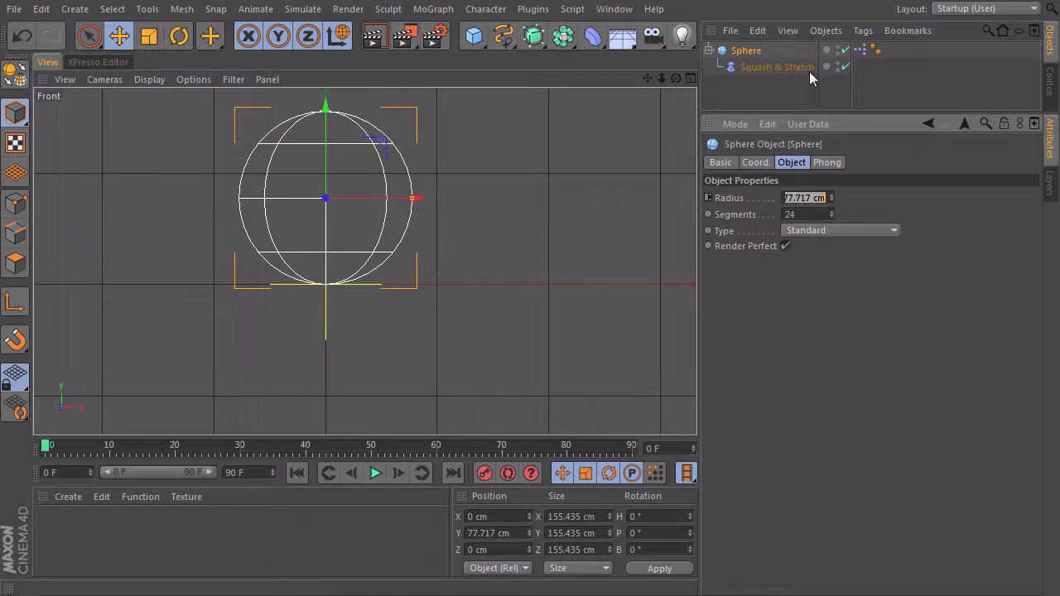
{"action": "left_click", "coordinate": [757, 64]}
{"action": "left_click", "coordinate": [811, 198]}
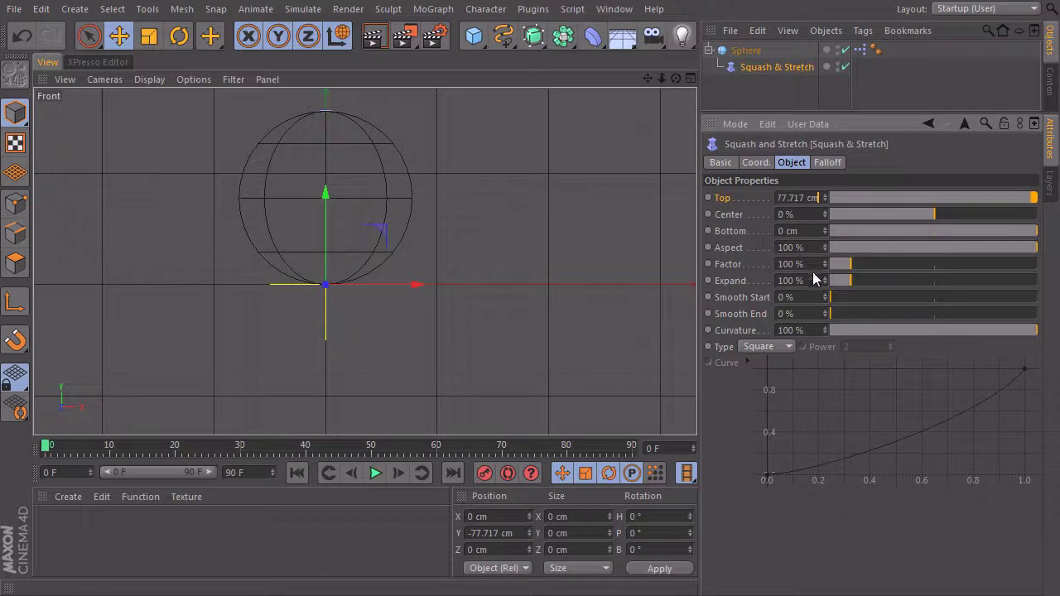
{"action": "key", "text": "Home"}
{"action": "key", "text": "Delete"}
{"action": "type", "text": "*2"}
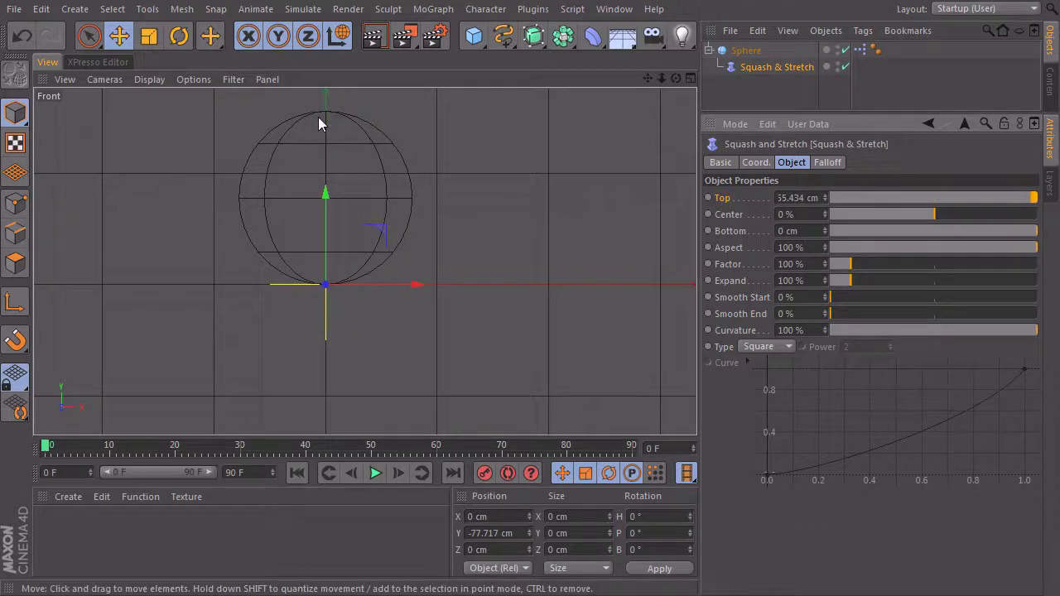
{"action": "middle_click_drag", "start_coordinate": [456, 245], "coordinate": [492, 179]}
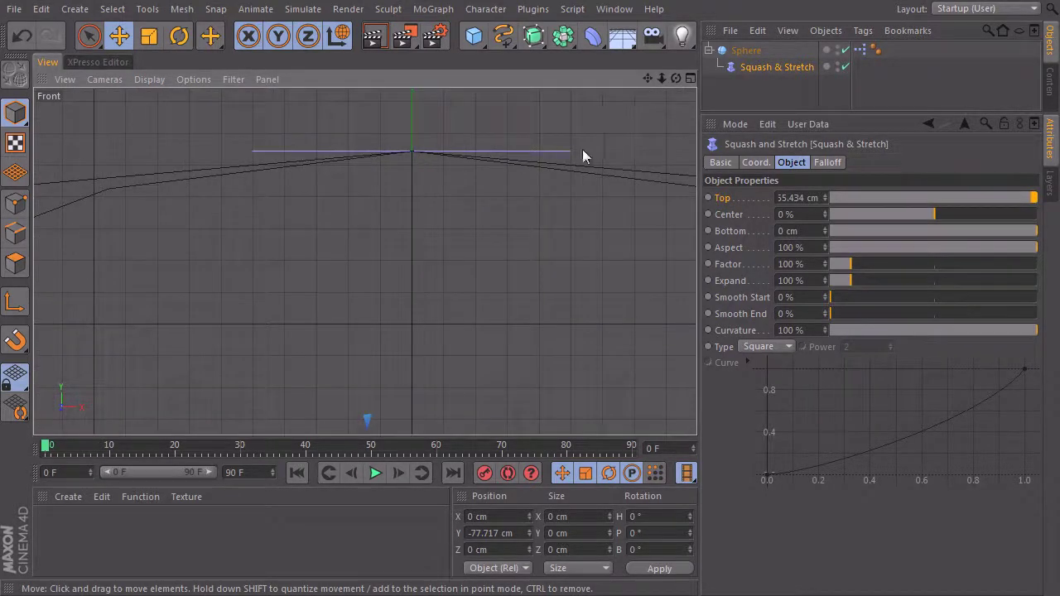
{"action": "middle_click_drag", "start_coordinate": [612, 259], "coordinate": [472, 315]}
{"action": "key", "text": "h"}
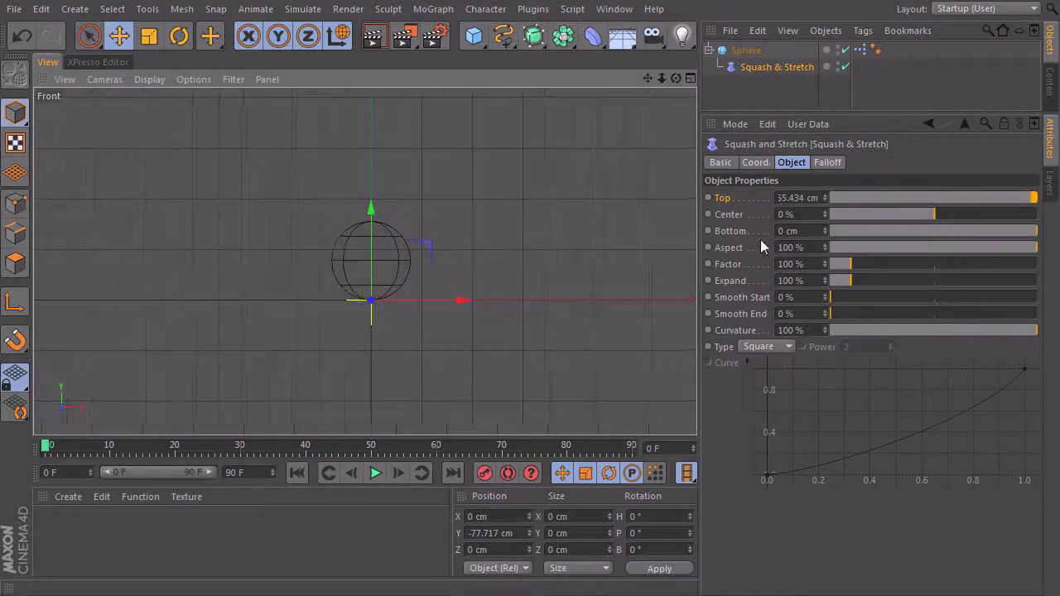
- Test how the adjusted deformer squashes the sphere by varying its Factor, and restore the Factor to 100%
{"action": "mouse_move", "coordinate": [852, 260]}
{"action": "left_mouse_down"}
{"action": "mouse_move", "coordinate": [880, 260]}
{"action": "mouse_move", "coordinate": [832, 259]}
{"action": "mouse_move", "coordinate": [886, 262]}
{"action": "mouse_move", "coordinate": [832, 262]}
{"action": "mouse_move", "coordinate": [857, 261]}
{"action": "mouse_move", "coordinate": [848, 263]}
{"action": "left_mouse_up"}
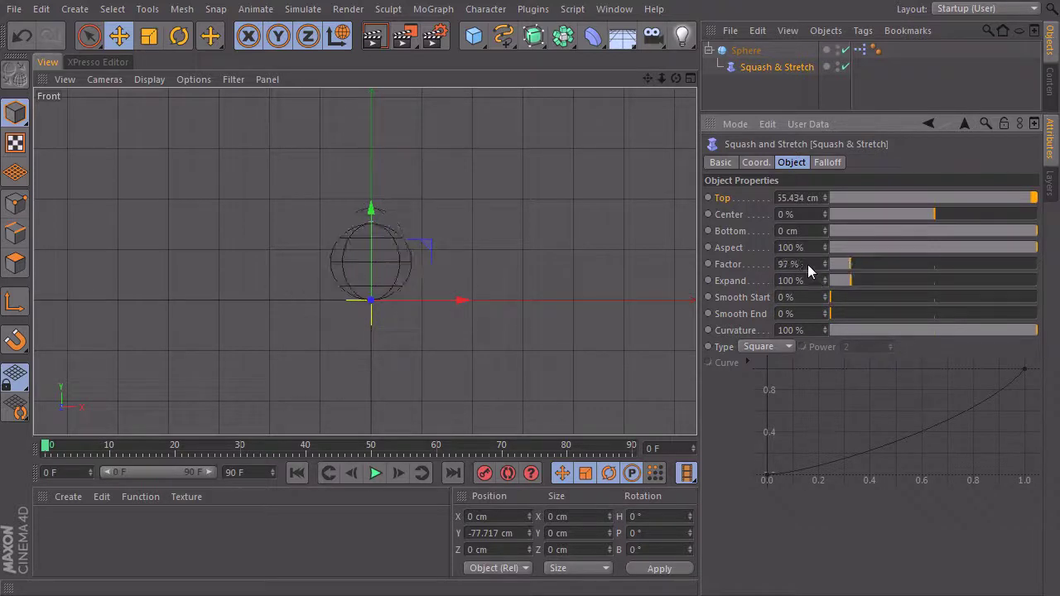
{"action": "type", "text": "100"}
{"action": "key", "text": "Return"}
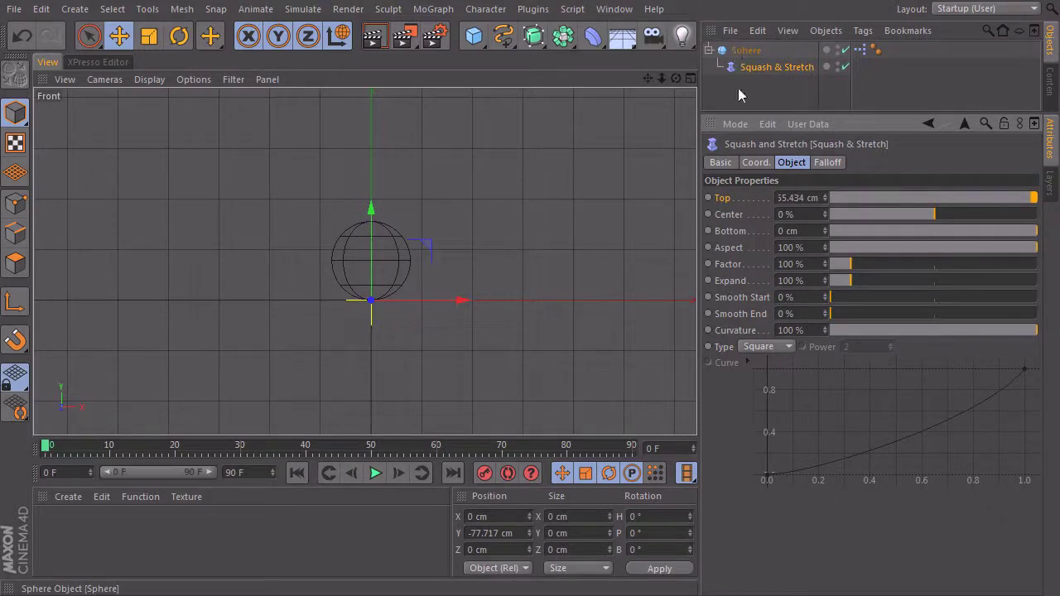
- Extend the animation length to 300 frames and stretch the preview range to frame 300
{"action": "mouse_move", "coordinate": [415, 305]}
{"action": "middle_mouse_down", "text": "alt"}
{"action": "mouse_move", "coordinate": [329, 352]}
{"action": "mouse_move", "coordinate": [338, 331]}
{"action": "mouse_move", "coordinate": [324, 328]}
{"action": "middle_mouse_up", "text": "alt"}
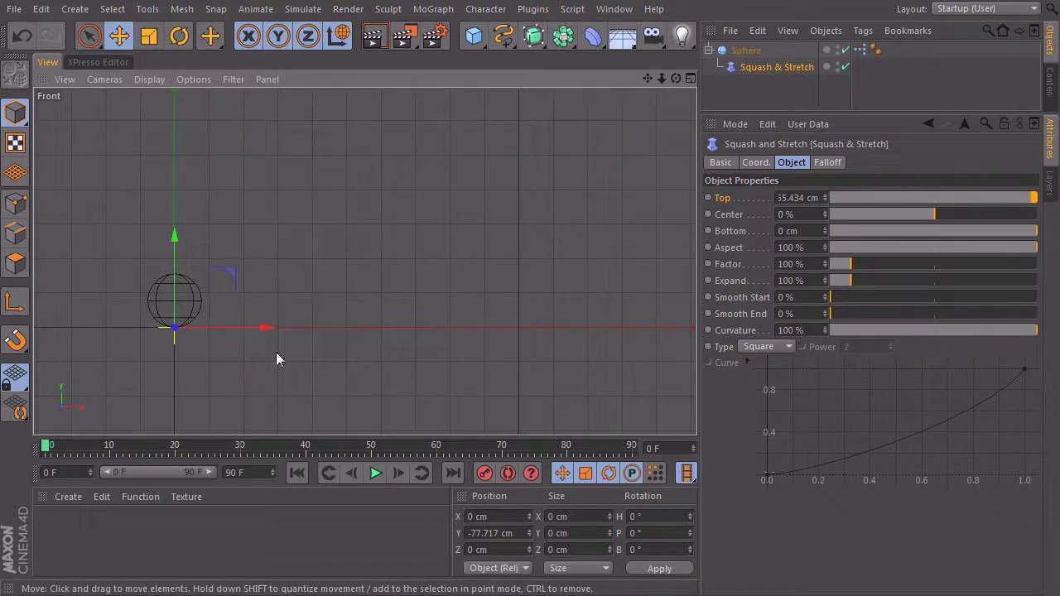
{"action": "left_click", "coordinate": [259, 474]}
{"action": "type", "text": "3"}
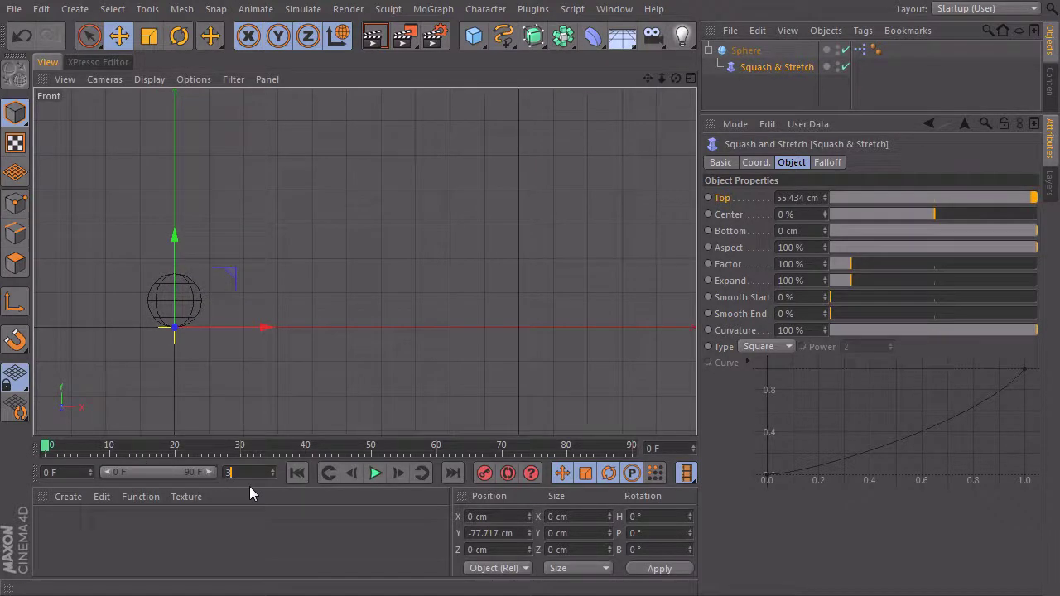
{"action": "type", "text": "00"}
{"action": "key", "text": "Return"}
{"action": "left_click_drag", "start_coordinate": [149, 470], "coordinate": [237, 479]}
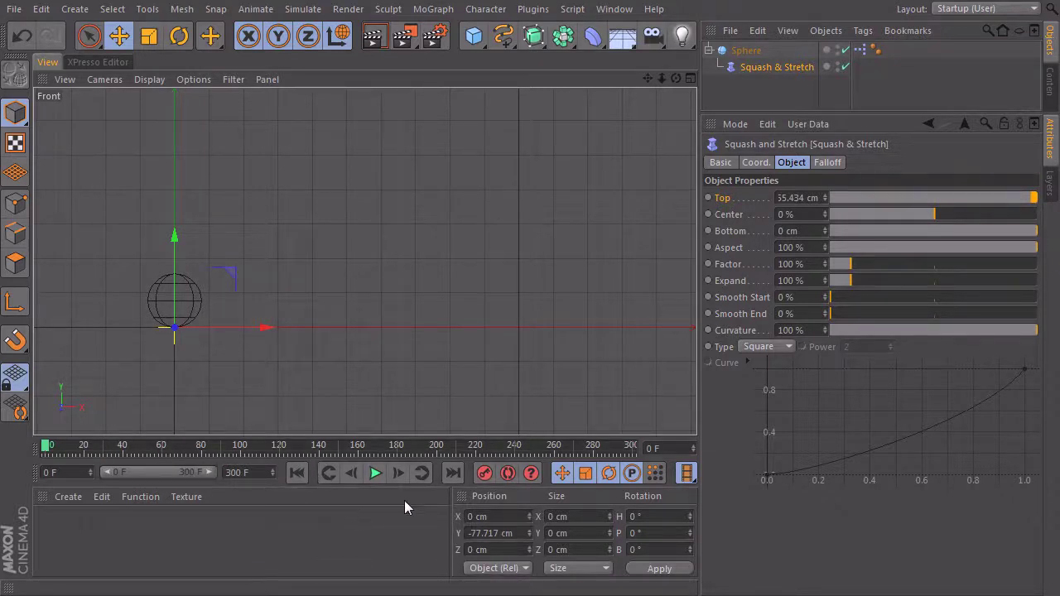
- Set the project's default key interpolation to Linear
{"action": "key", "text": "ctrl+d"}
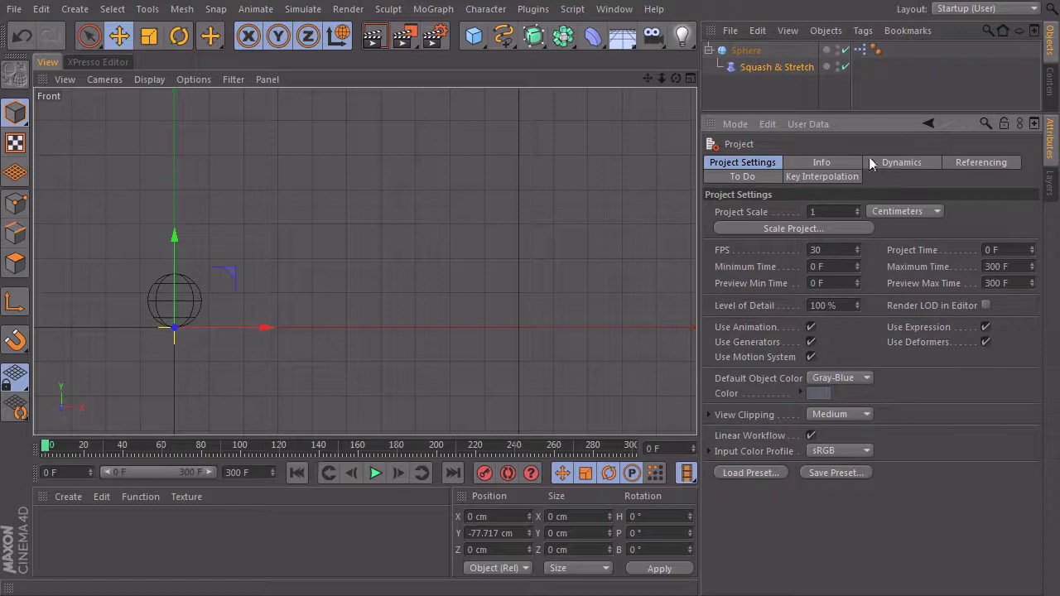
{"action": "left_click", "coordinate": [815, 178]}
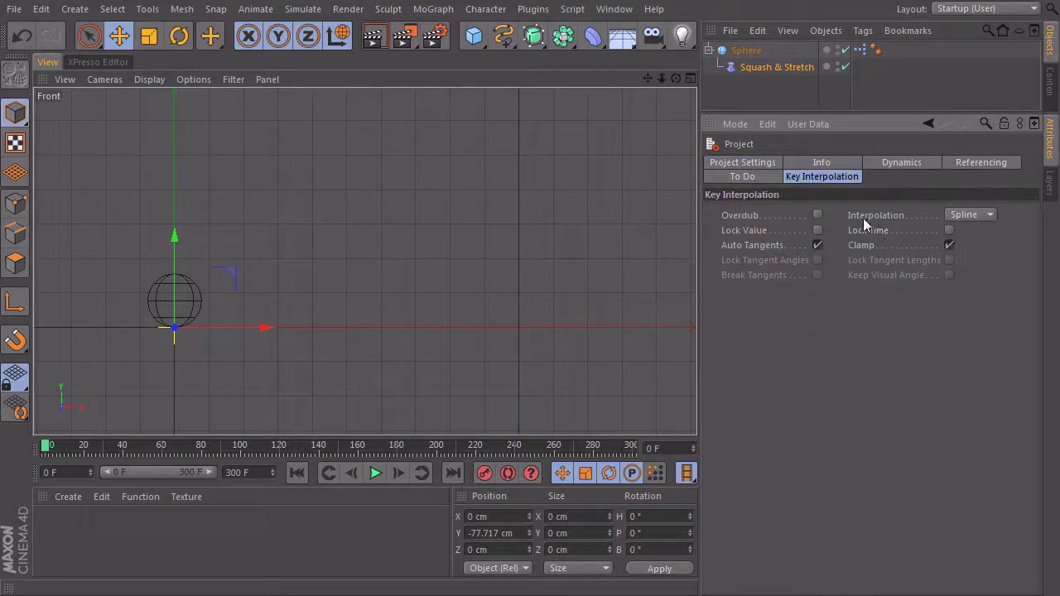
{"action": "left_click", "coordinate": [969, 214]}
{"action": "left_click", "coordinate": [967, 244]}
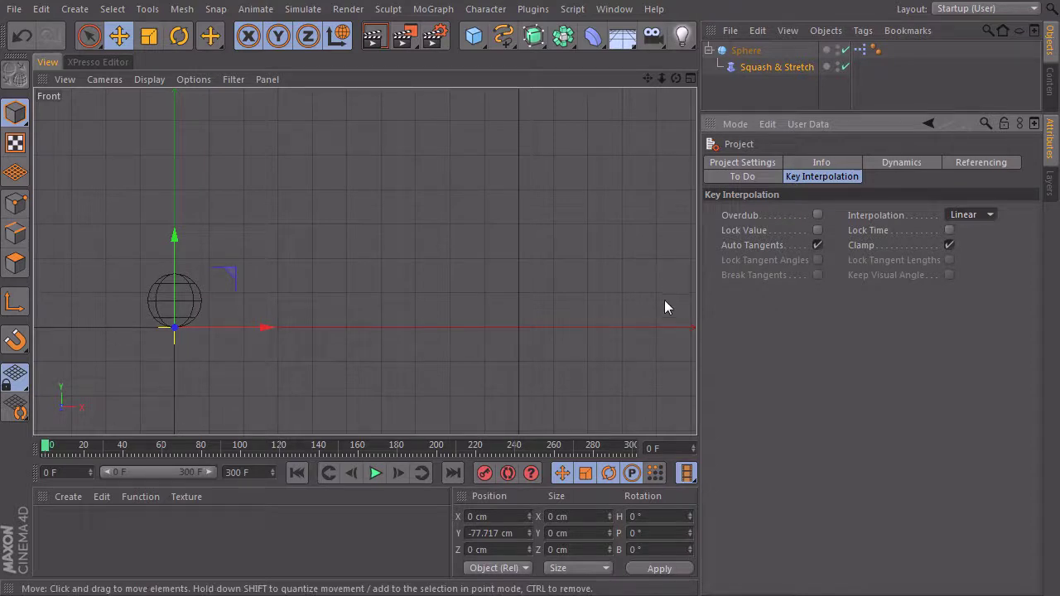
- Keyframe the Sphere's movement from X 0 cm at frame 0 to X 1500 cm at frame 300
{"action": "left_click", "coordinate": [754, 67]}
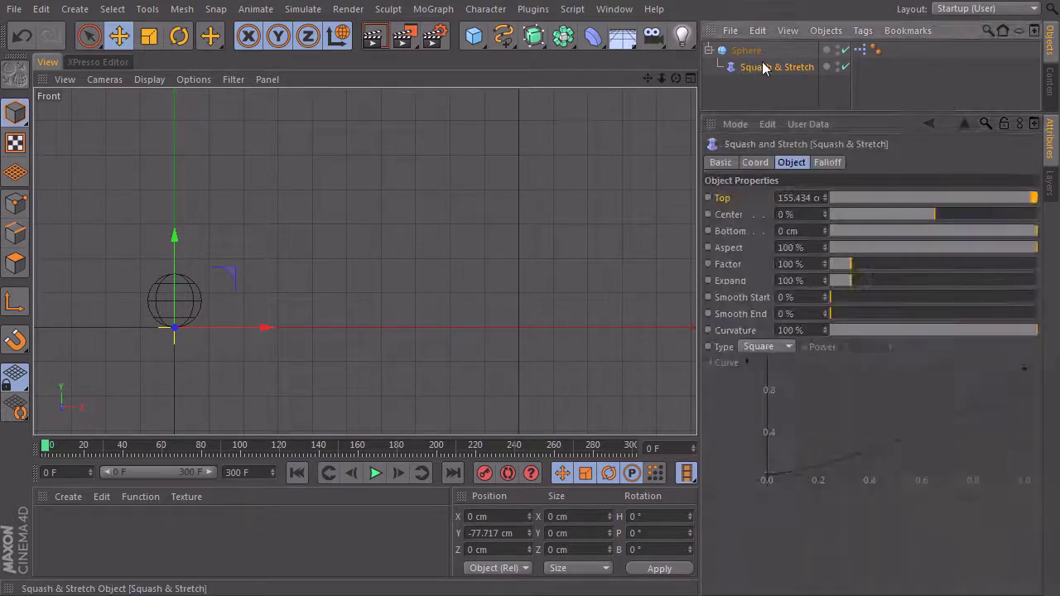
{"action": "left_click", "coordinate": [745, 50]}
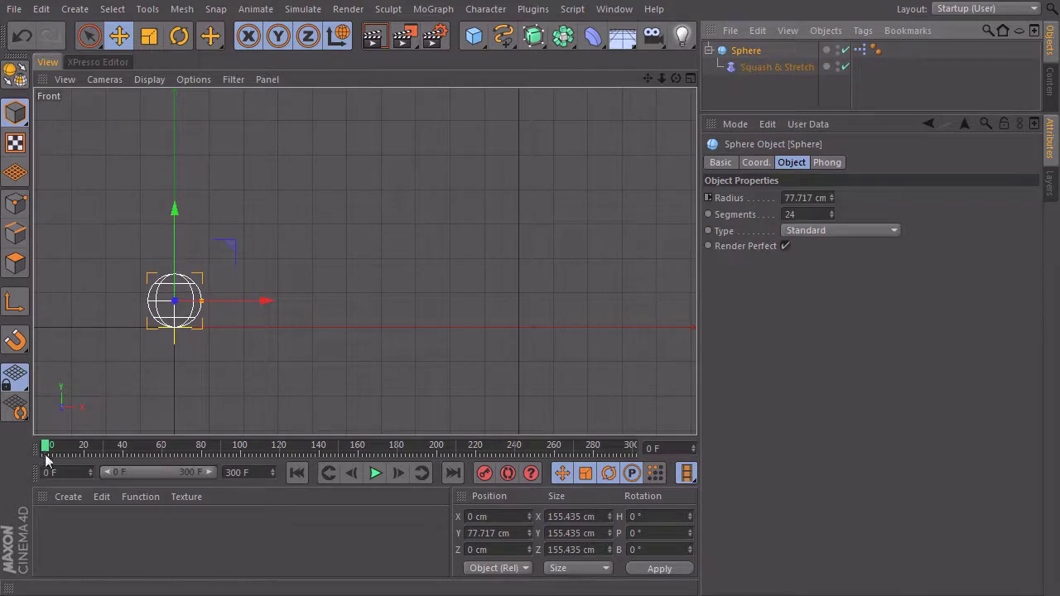
{"action": "mouse_move", "coordinate": [46, 451]}
{"action": "left_mouse_down"}
{"action": "mouse_move", "coordinate": [69, 453]}
{"action": "mouse_move", "coordinate": [26, 456]}
{"action": "left_mouse_up"}
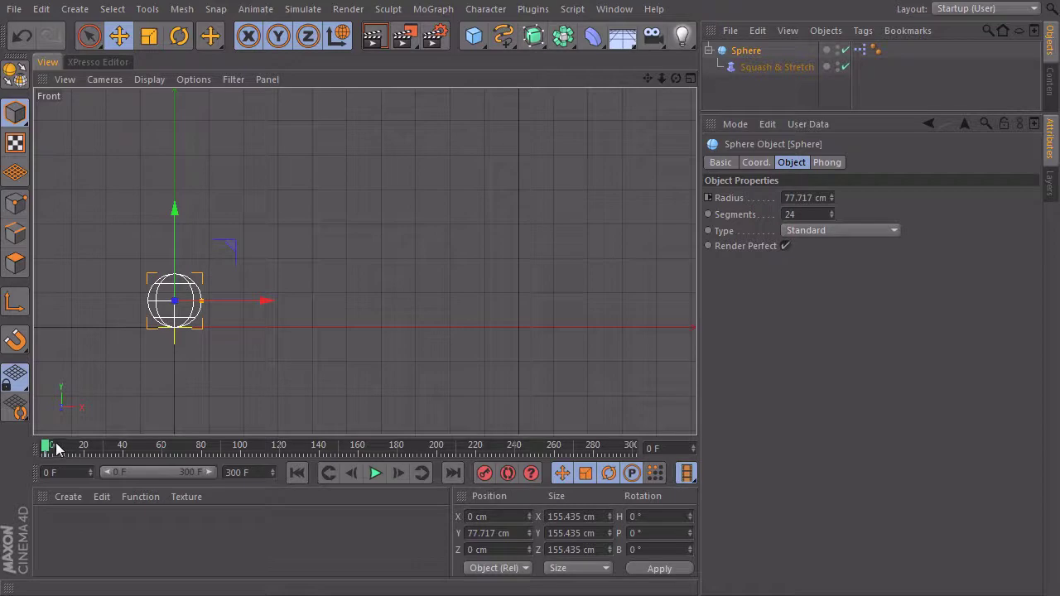
{"action": "left_click_drag", "start_coordinate": [60, 450], "coordinate": [665, 480]}
{"action": "key", "text": "Return"}
{"action": "left_click", "coordinate": [482, 475]}
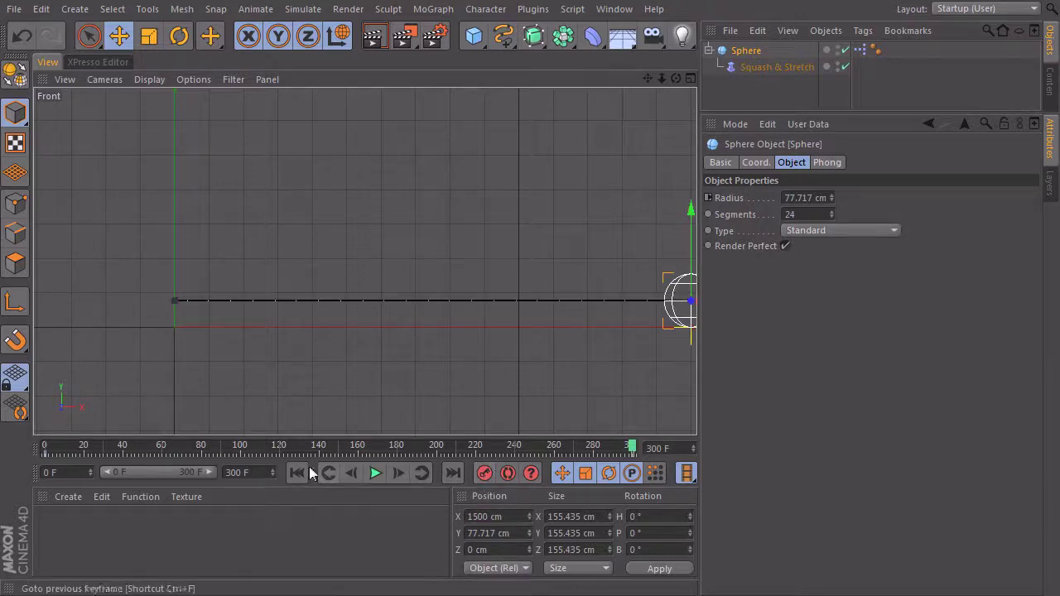
- Play the bouncing sphere animation from the start, stop it, and return to frame 0
{"action": "left_click", "coordinate": [297, 473]}
{"action": "left_click", "coordinate": [375, 472]}
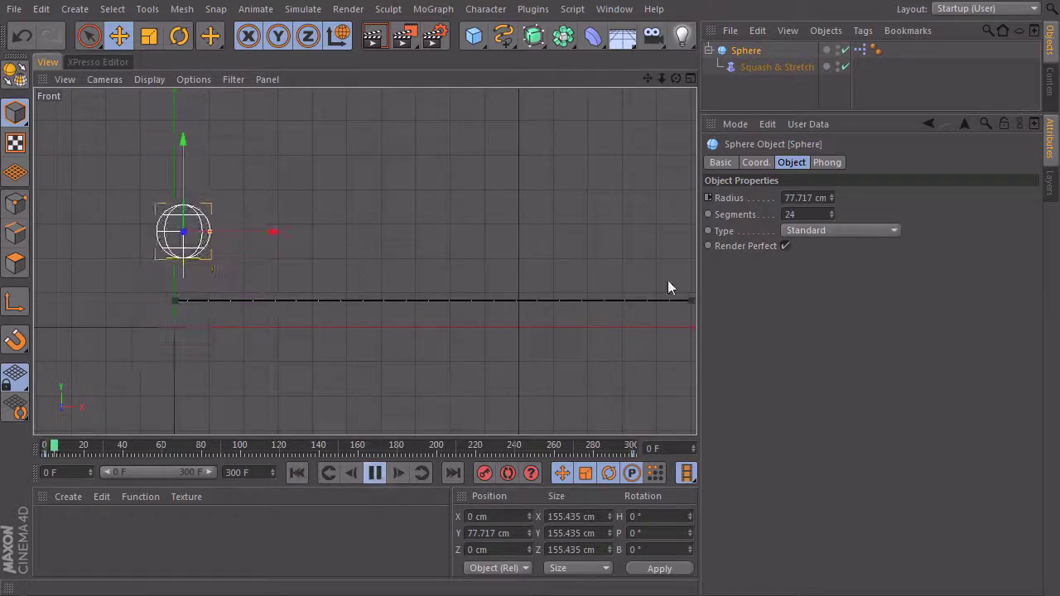
{"action": "left_click", "coordinate": [762, 93]}
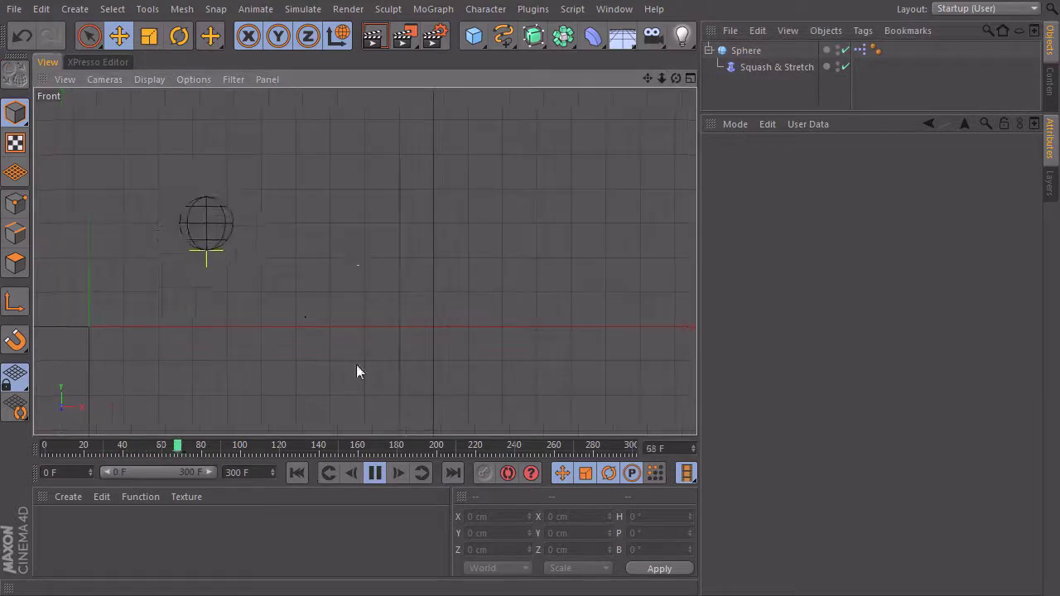
{"action": "left_click", "coordinate": [373, 473]}
{"action": "left_click", "coordinate": [296, 474]}
- Open the Sphere's XPresso expression, add a Squash & Stretch object node below the Range Mapper, and widen it to show its full name
{"action": "middle_click_drag", "start_coordinate": [325, 264], "coordinate": [374, 260], "text": "alt"}
{"action": "right_click_drag", "start_coordinate": [148, 314], "coordinate": [248, 289], "text": "alt"}
{"action": "double_click", "coordinate": [859, 50]}
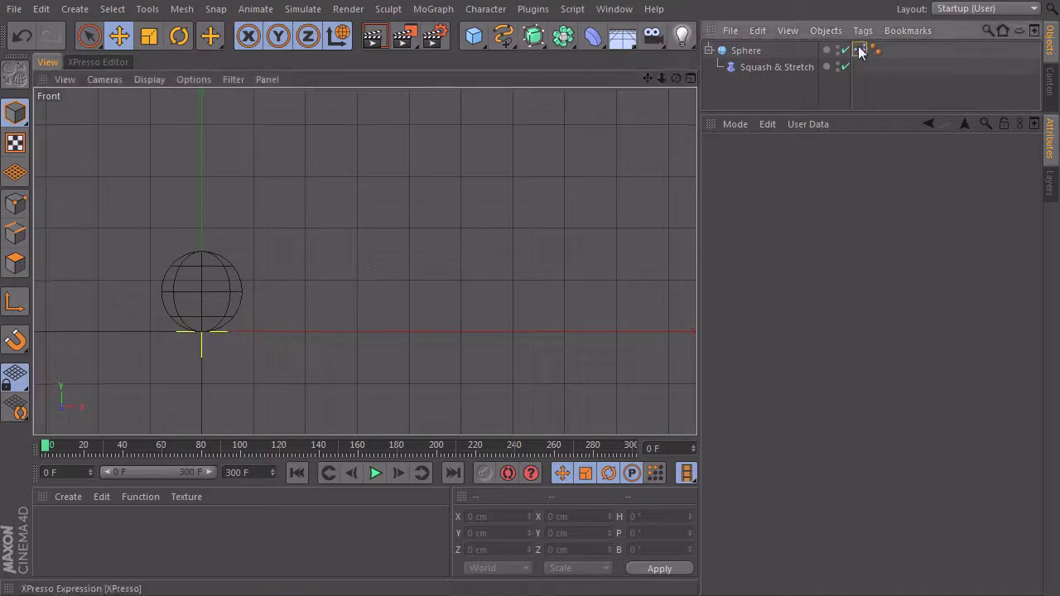
{"action": "middle_click_drag", "start_coordinate": [443, 326], "coordinate": [410, 226], "text": "alt"}
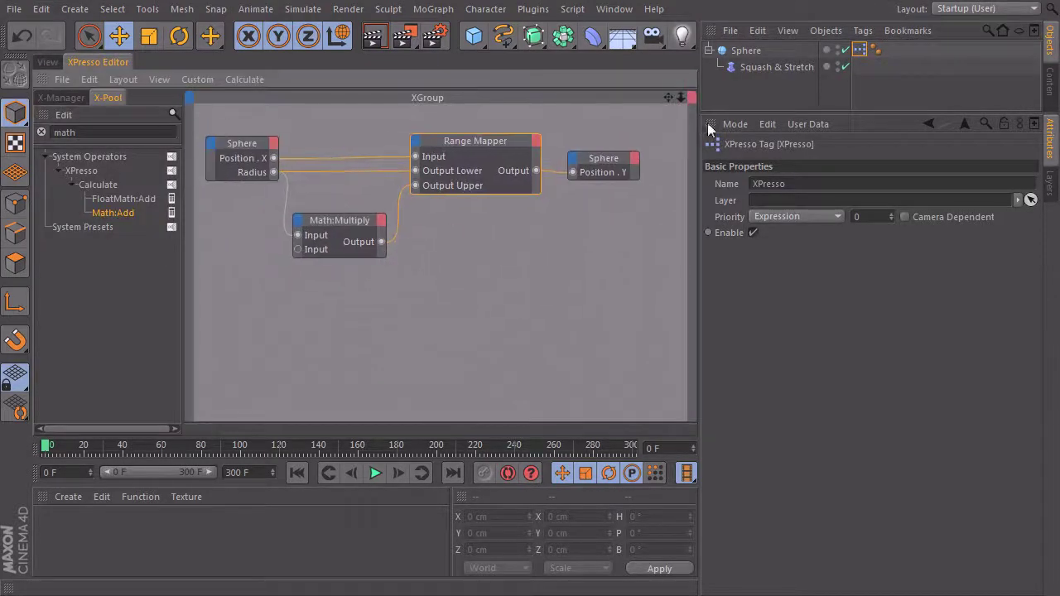
{"action": "left_click", "coordinate": [621, 162]}
{"action": "left_click_drag", "start_coordinate": [775, 66], "coordinate": [513, 324]}
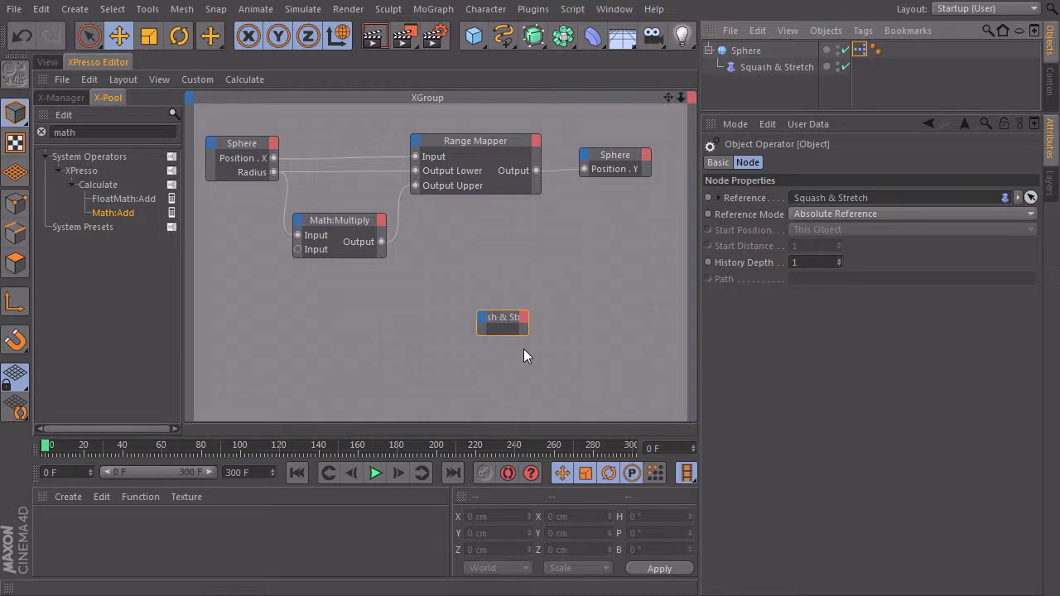
{"action": "left_click", "coordinate": [483, 320]}
{"action": "left_click", "coordinate": [436, 295]}
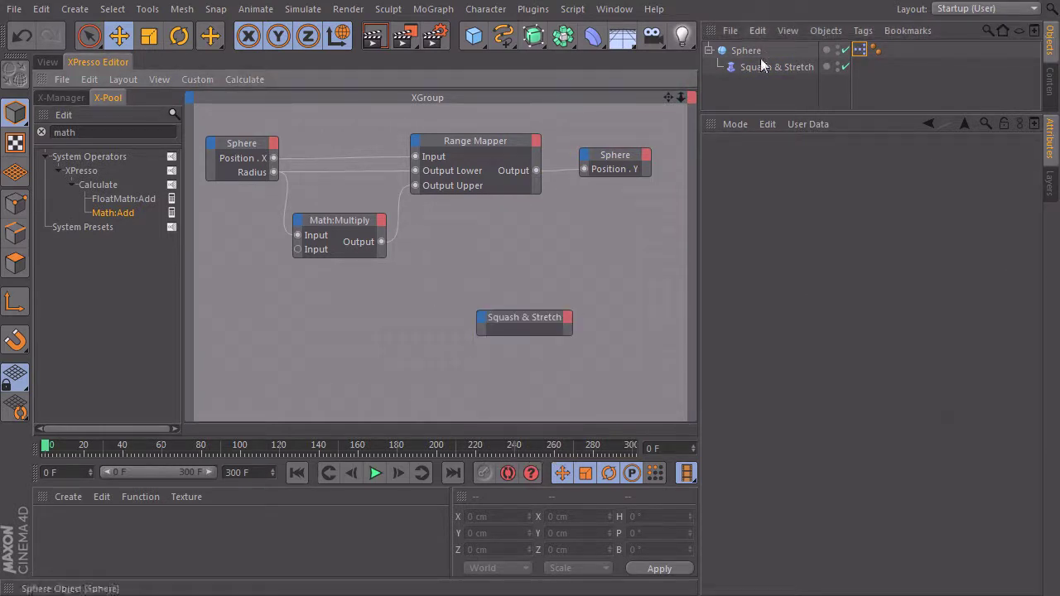
- Try adjusting the Squash & Stretch deformer's Factor, and add a Factor input port to its XPresso node
{"action": "left_click", "coordinate": [761, 65]}
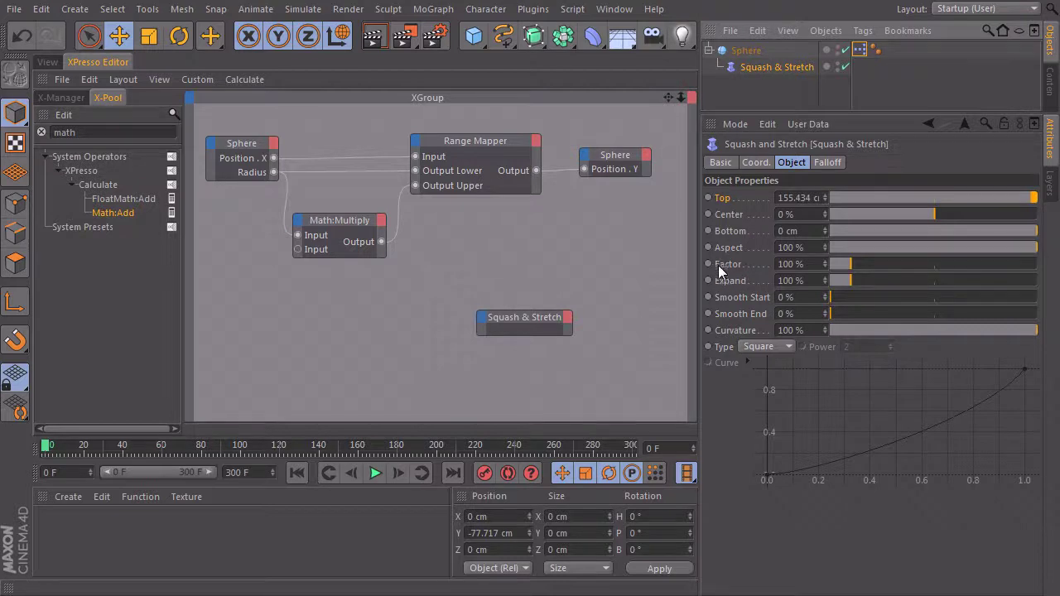
{"action": "left_click", "coordinate": [844, 262]}
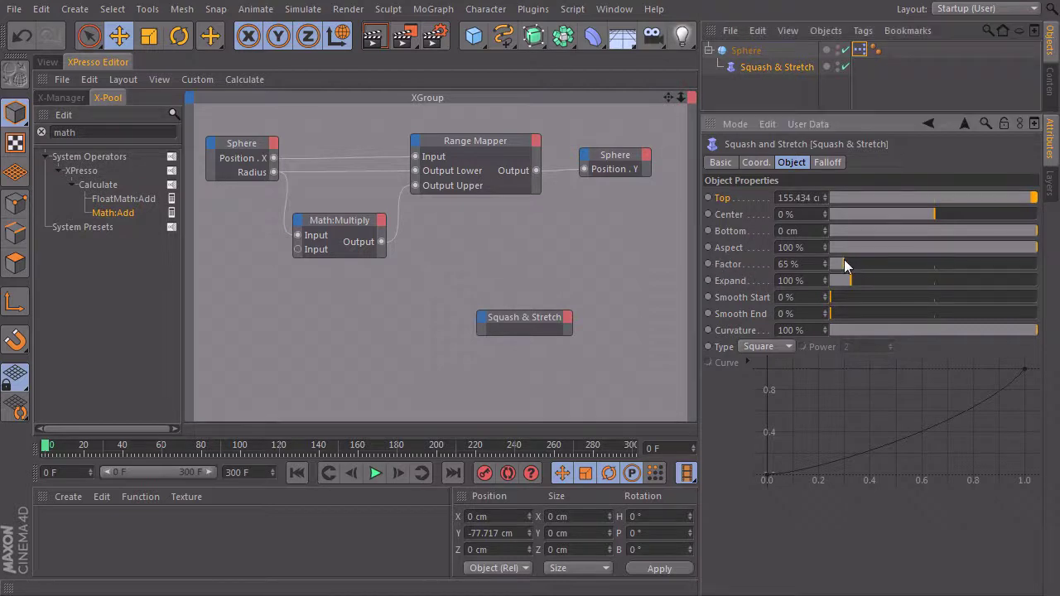
{"action": "left_click", "coordinate": [478, 319]}
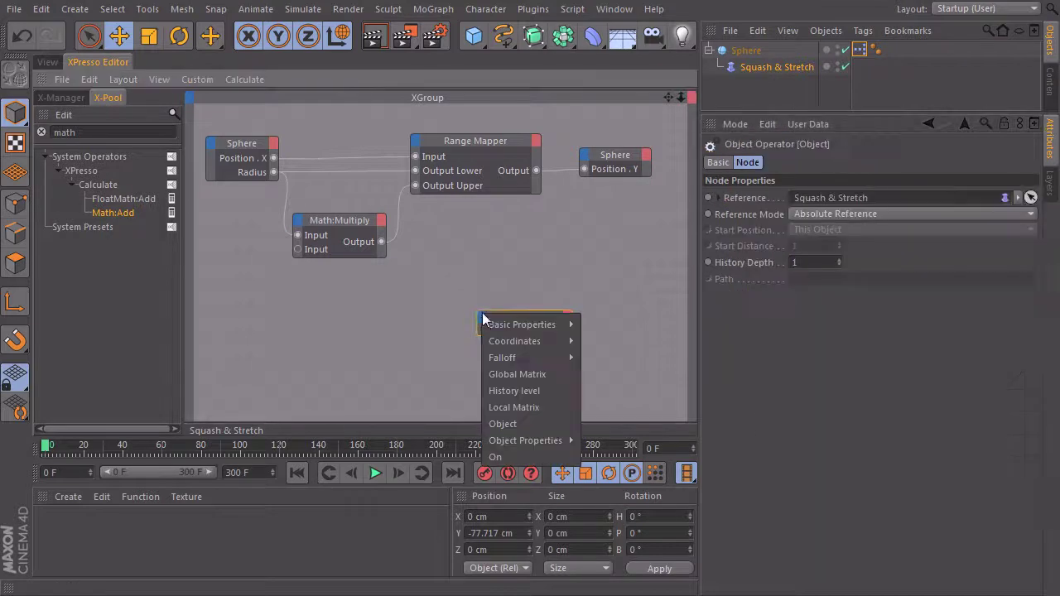
{"action": "mouse_move", "coordinate": [563, 439]}
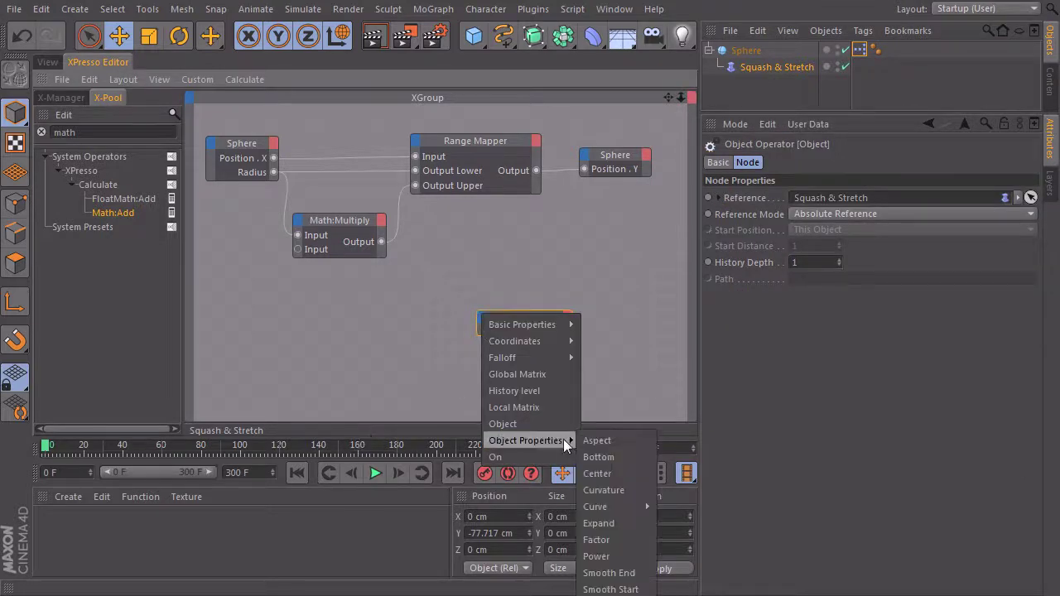
{"action": "left_click", "coordinate": [606, 540]}
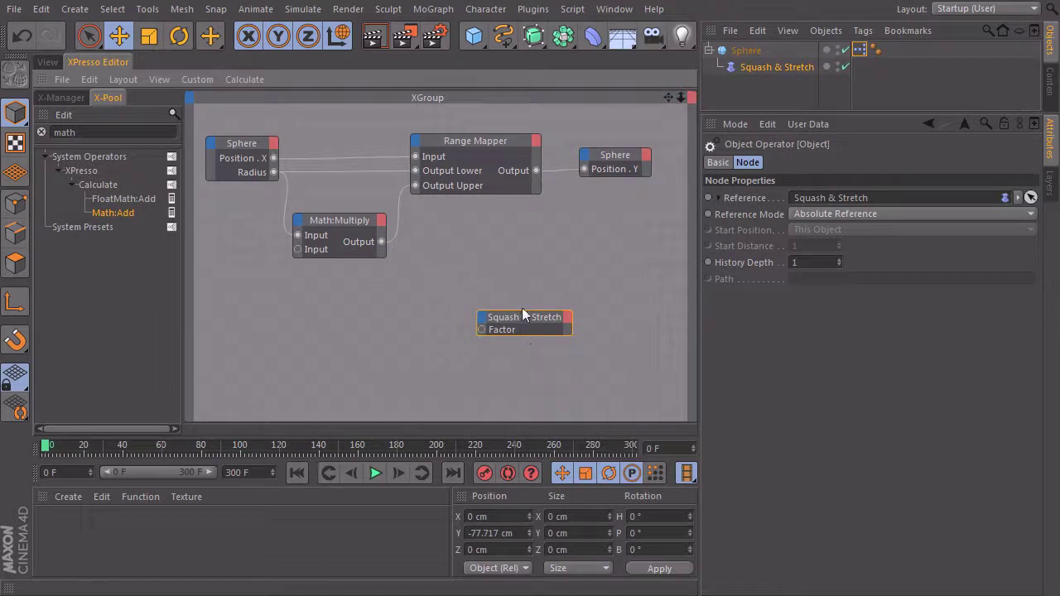
- Test the deformer's Factor on the sphere in the Front view by squashing it to about 60 %, then stretching it to 140 %
{"action": "left_click", "coordinate": [758, 64]}
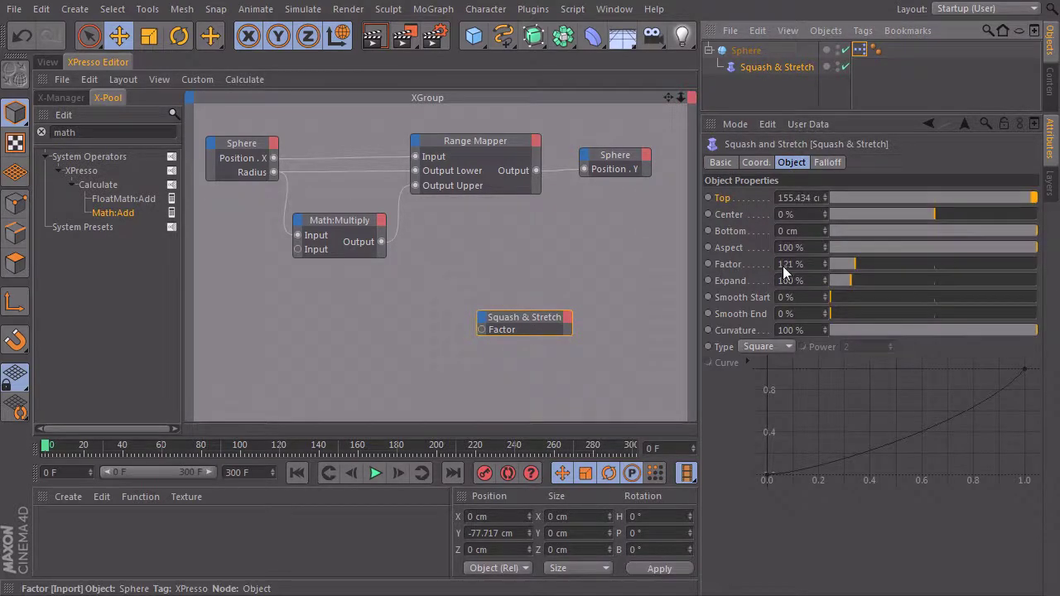
{"action": "left_click", "coordinate": [49, 61]}
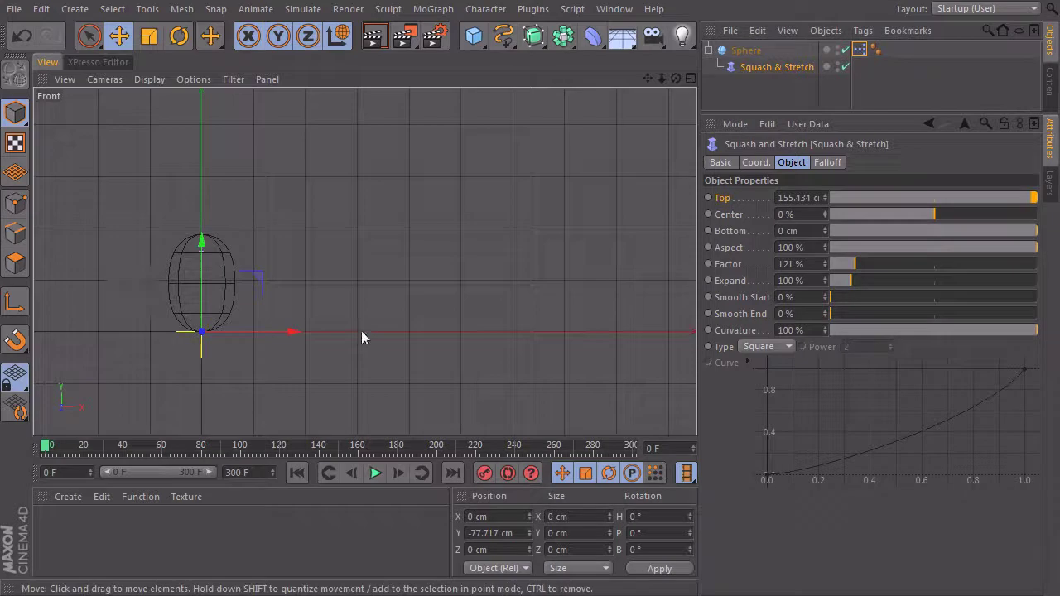
{"action": "middle_click_drag", "start_coordinate": [384, 318], "coordinate": [441, 332], "text": "alt"}
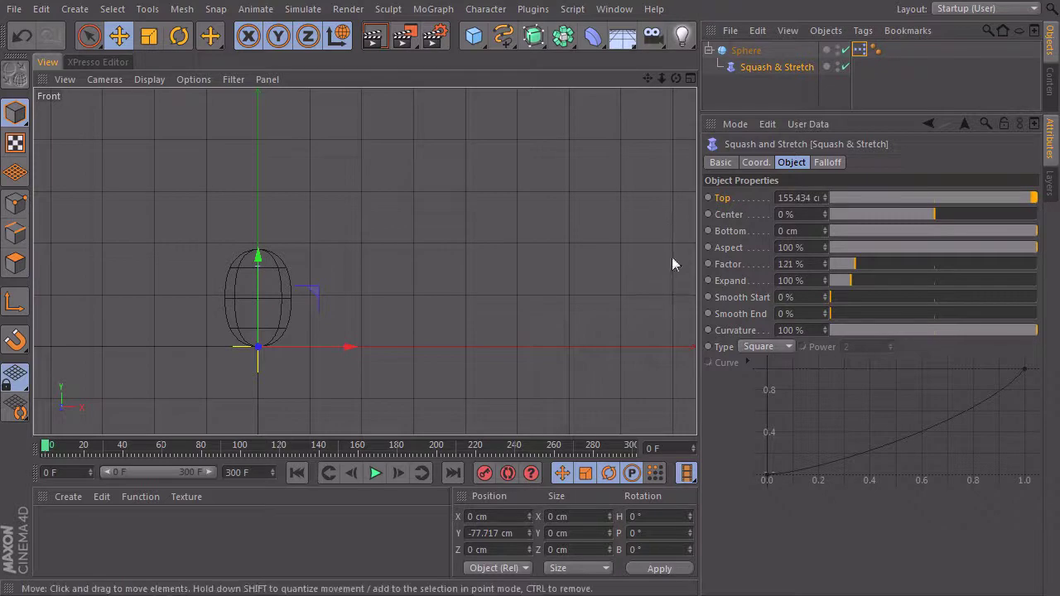
{"action": "mouse_move", "coordinate": [853, 265]}
{"action": "left_mouse_down"}
{"action": "mouse_move", "coordinate": [864, 266]}
{"action": "mouse_move", "coordinate": [844, 266]}
{"action": "left_mouse_up"}
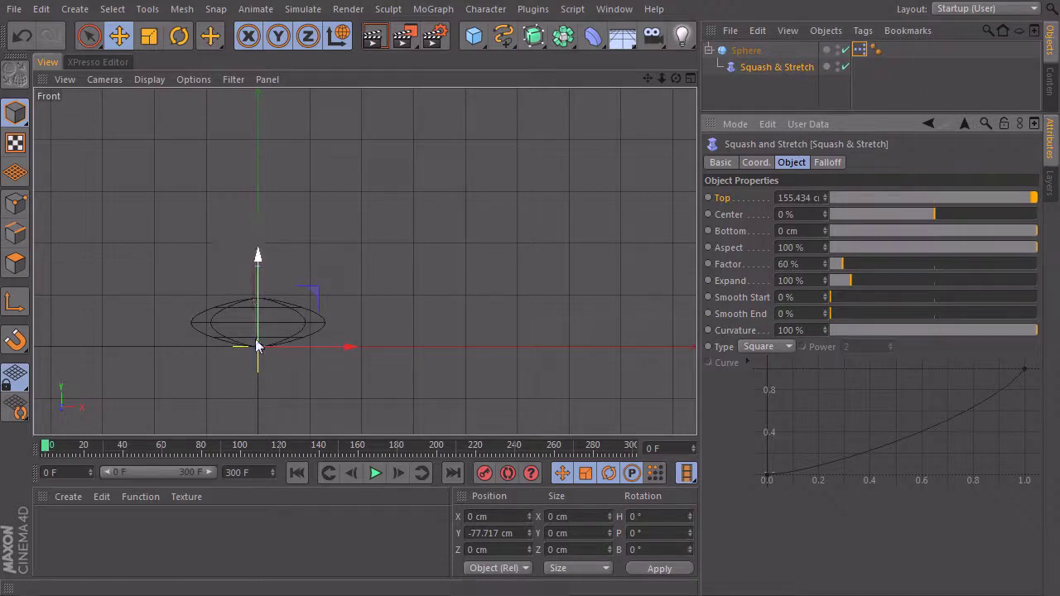
{"action": "left_click", "coordinate": [846, 264]}
{"action": "left_click_drag", "start_coordinate": [846, 259], "coordinate": [860, 258]}
{"action": "left_click", "coordinate": [801, 264]}
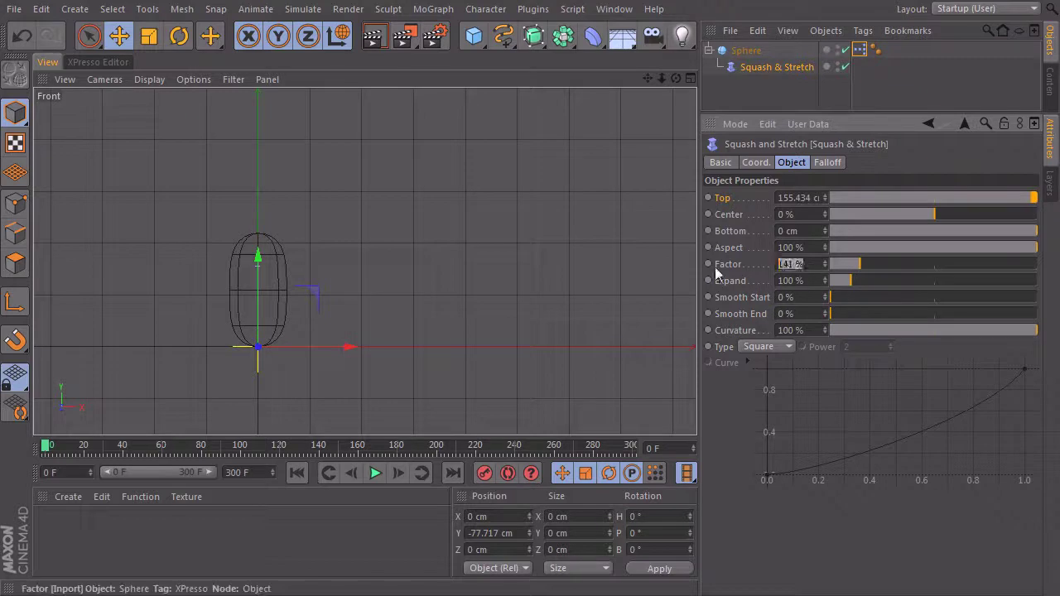
{"action": "type", "text": "0"}
{"action": "key", "text": "Return"}
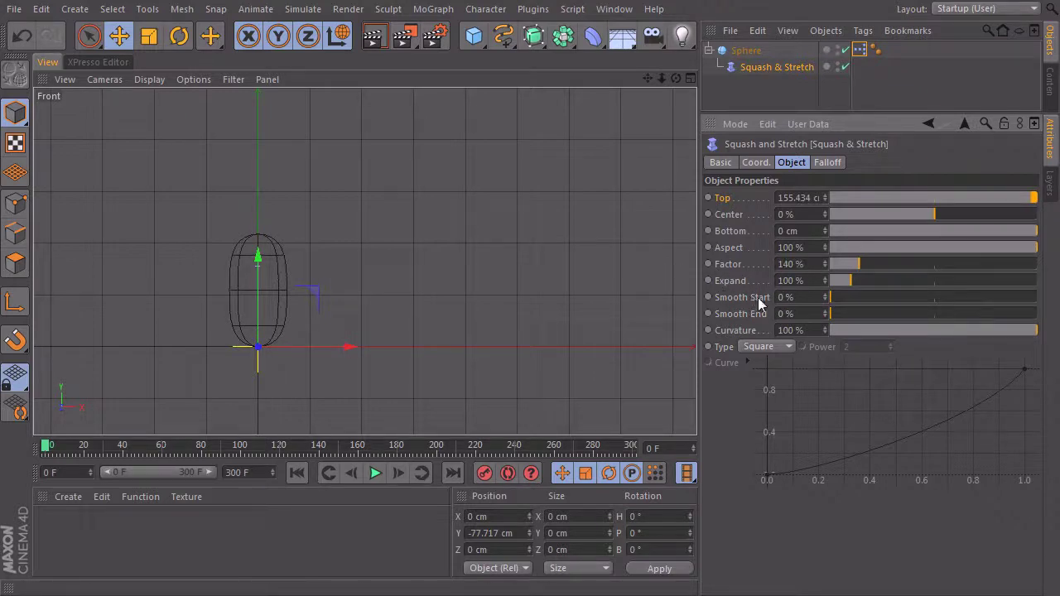
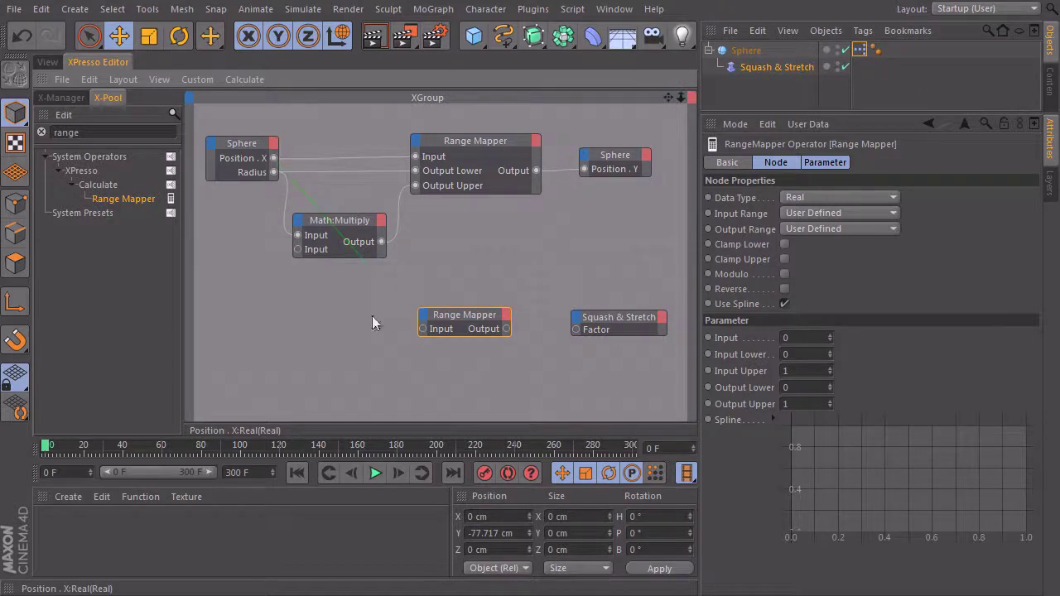
- Connect the Sphere's Position X output to the Input of the new lower Range Mapper
{"action": "left_click_drag", "start_coordinate": [423, 328], "coordinate": [423, 329]}
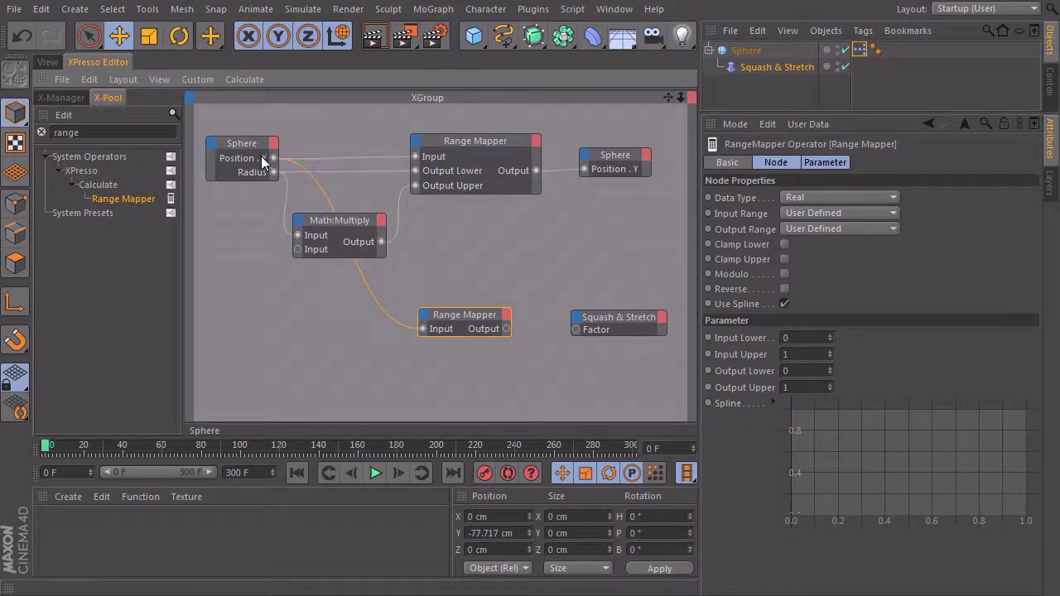
- Select the Sphere in the Front view and move it along X to preview the stretched shape through one bounce
{"action": "left_click", "coordinate": [49, 63]}
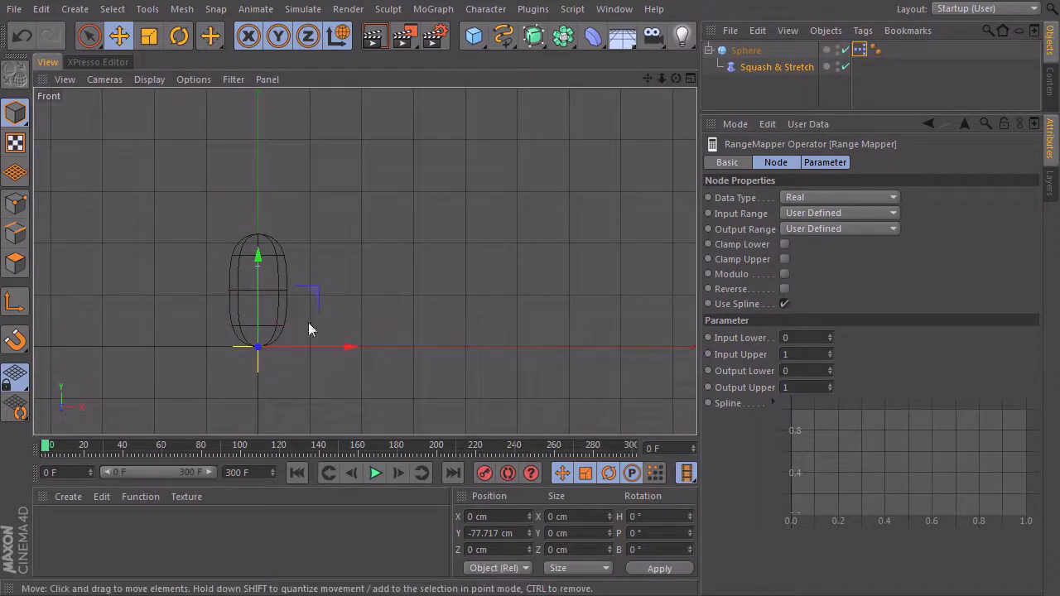
{"action": "left_click", "coordinate": [770, 66]}
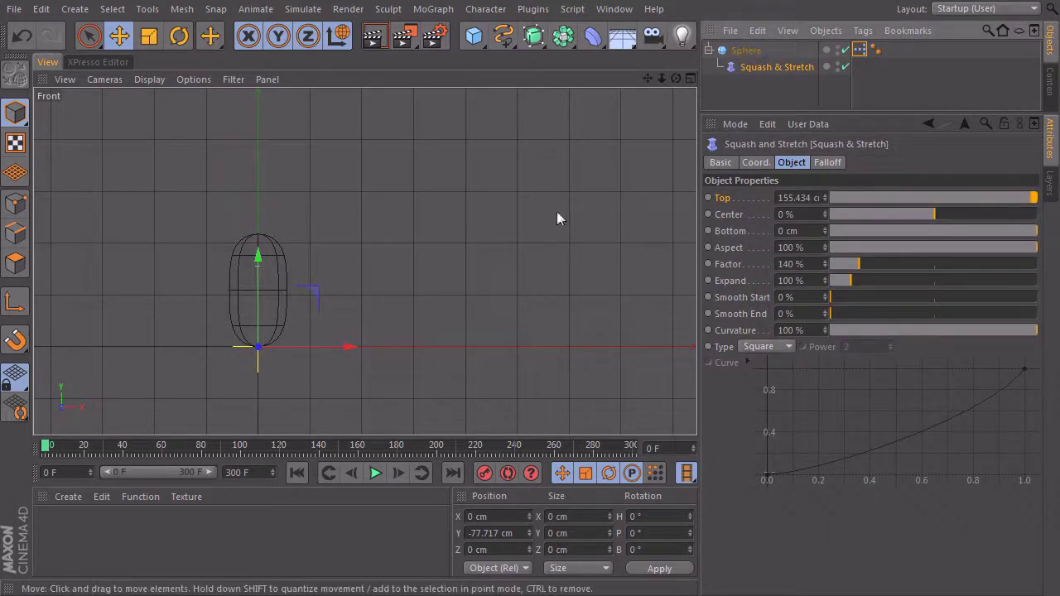
{"action": "left_click", "coordinate": [749, 50]}
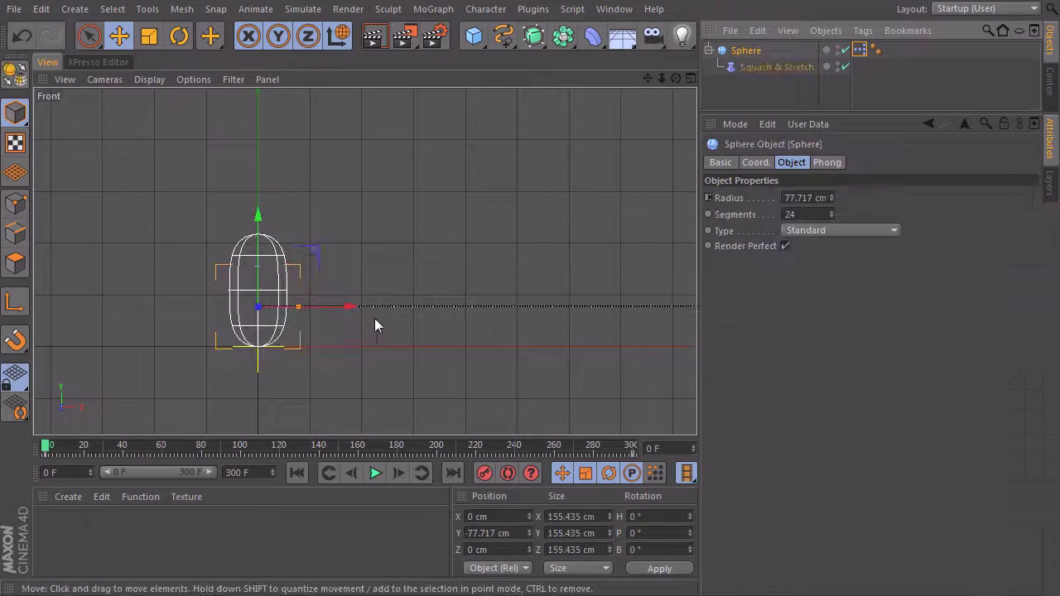
{"action": "left_click_drag", "start_coordinate": [352, 307], "coordinate": [382, 300]}
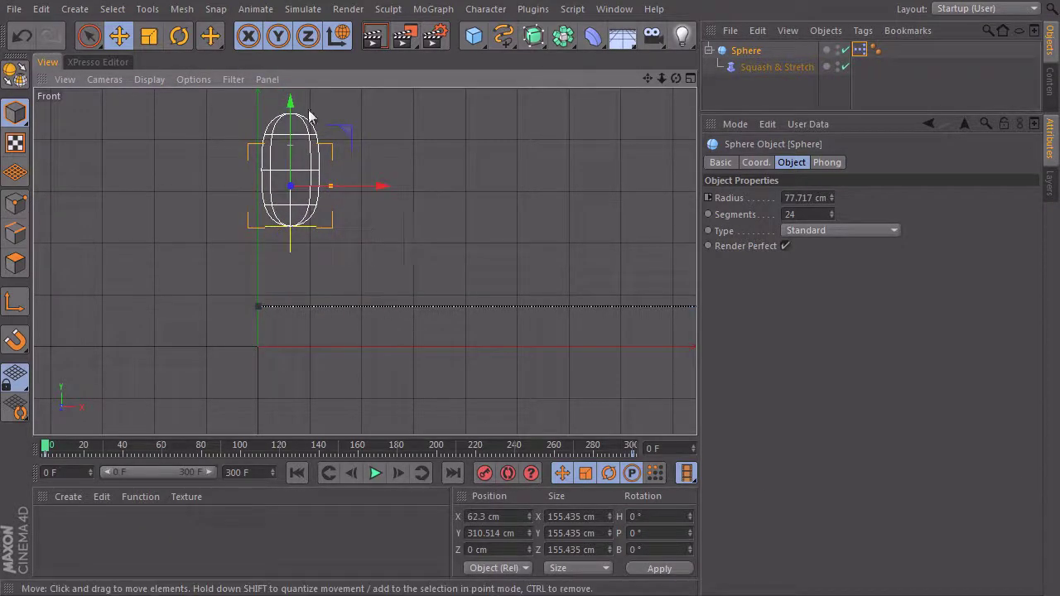
{"action": "left_click_drag", "start_coordinate": [379, 185], "coordinate": [409, 203]}
- Squash the sphere with the deformer's Factor at about 62 %, then set the Factor to 100 %
{"action": "left_click", "coordinate": [770, 67]}
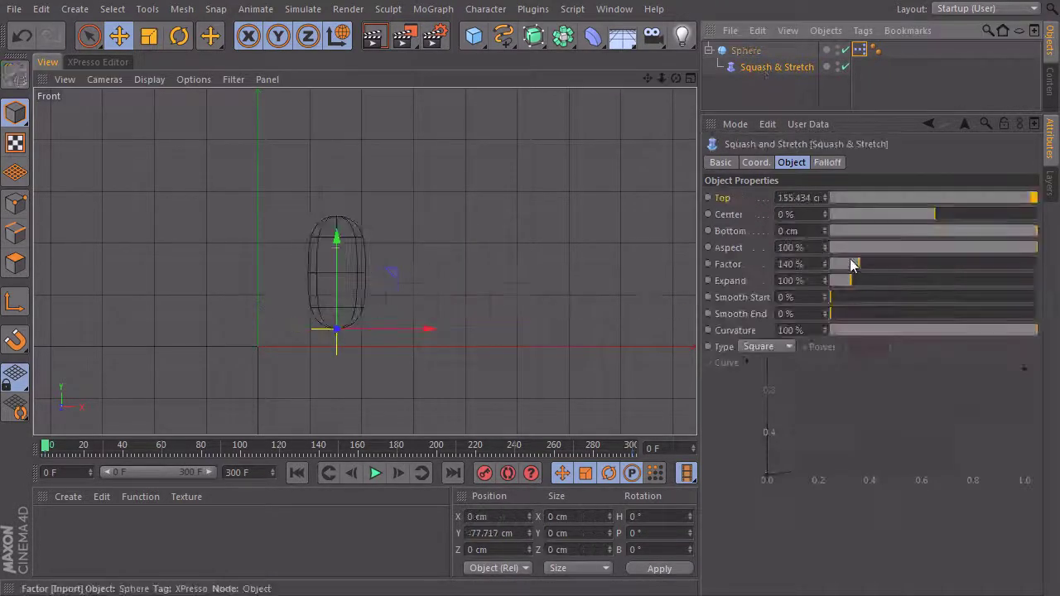
{"action": "left_click_drag", "start_coordinate": [849, 263], "coordinate": [840, 265]}
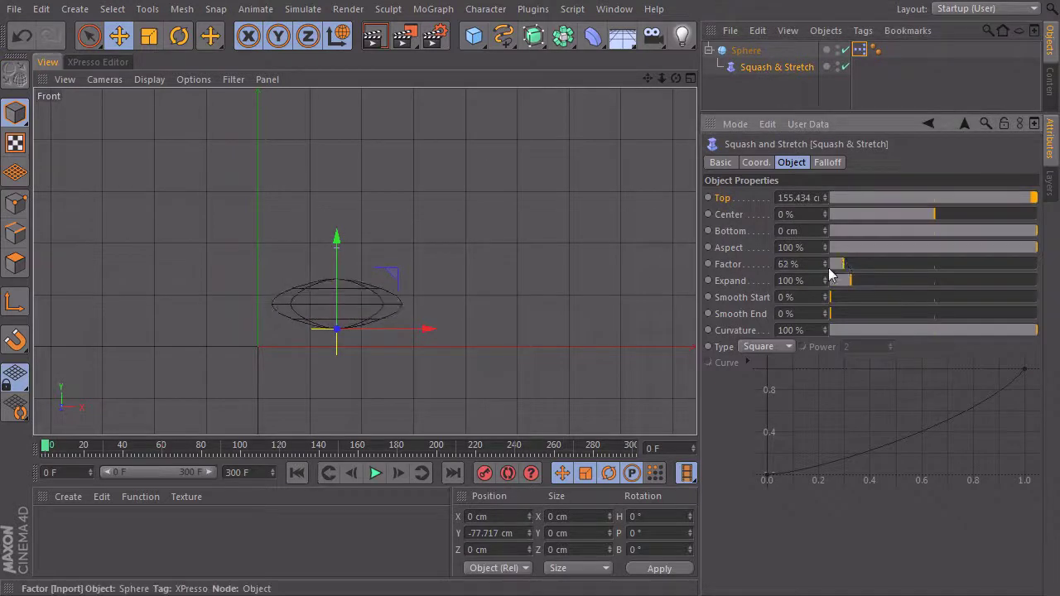
{"action": "double_click", "coordinate": [803, 264]}
{"action": "type", "text": "5"}
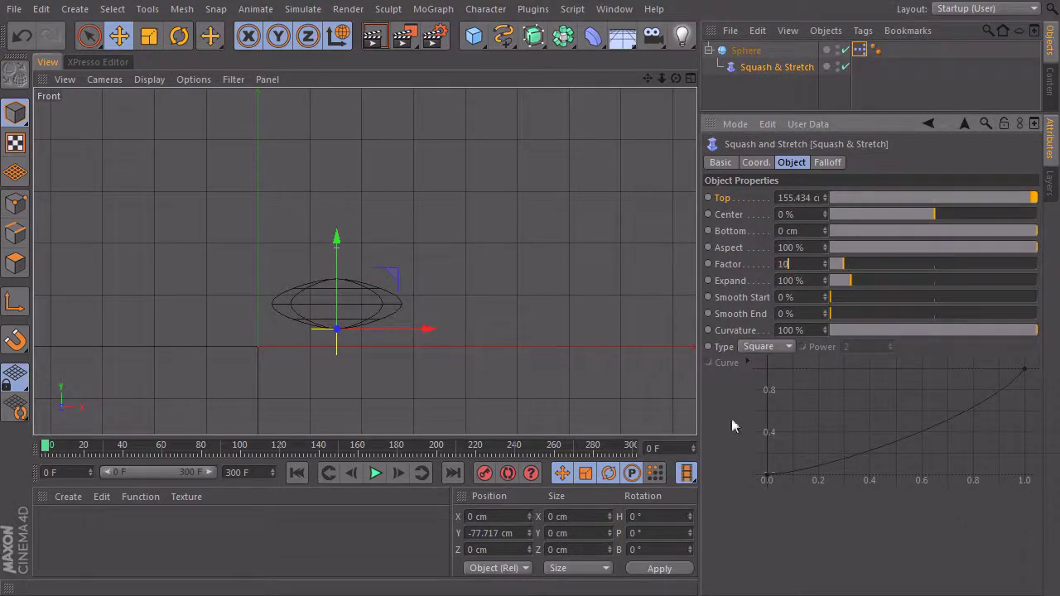
{"action": "type", "text": "00"}
{"action": "key", "text": "Return"}
{"action": "left_click", "coordinate": [756, 67]}
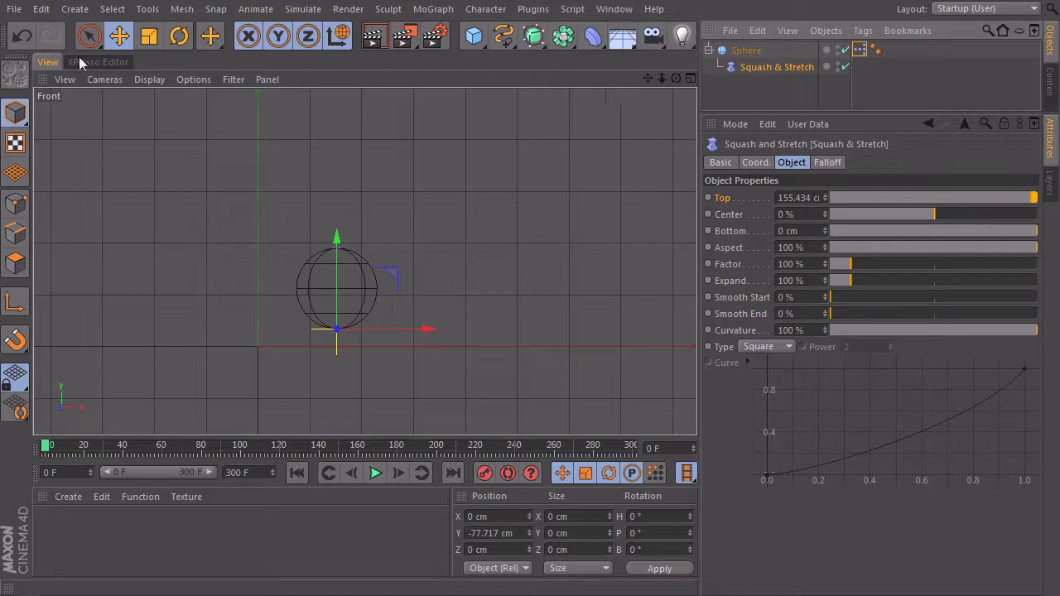
- In the Sphere's XPresso expression, set the lower Range Mapper's Input Upper to 150 to match the upper Range Mapper
{"action": "double_click", "coordinate": [858, 50]}
{"action": "left_click", "coordinate": [466, 315]}
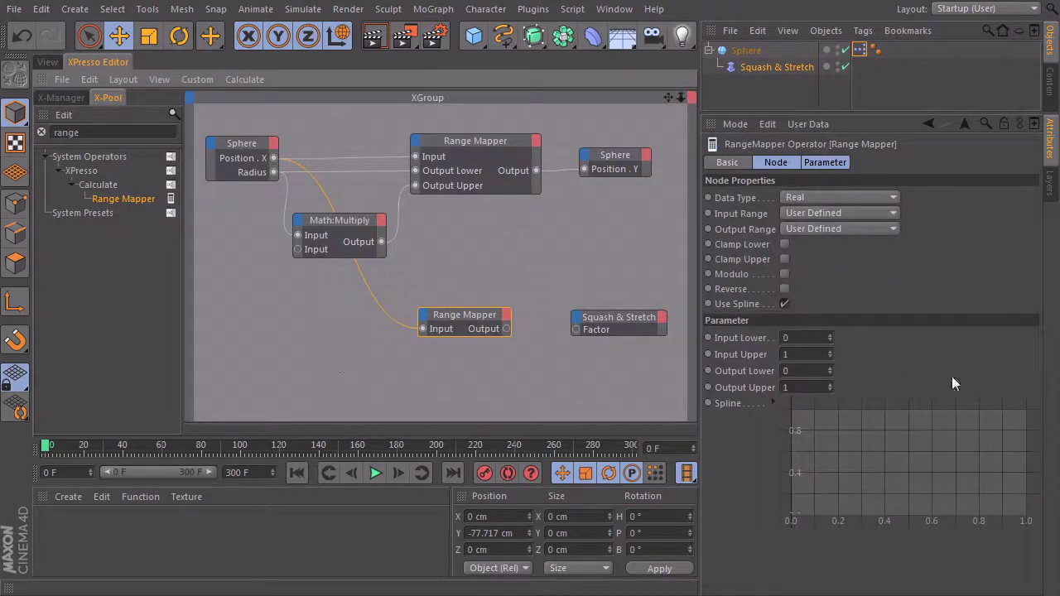
{"action": "left_click", "coordinate": [466, 144]}
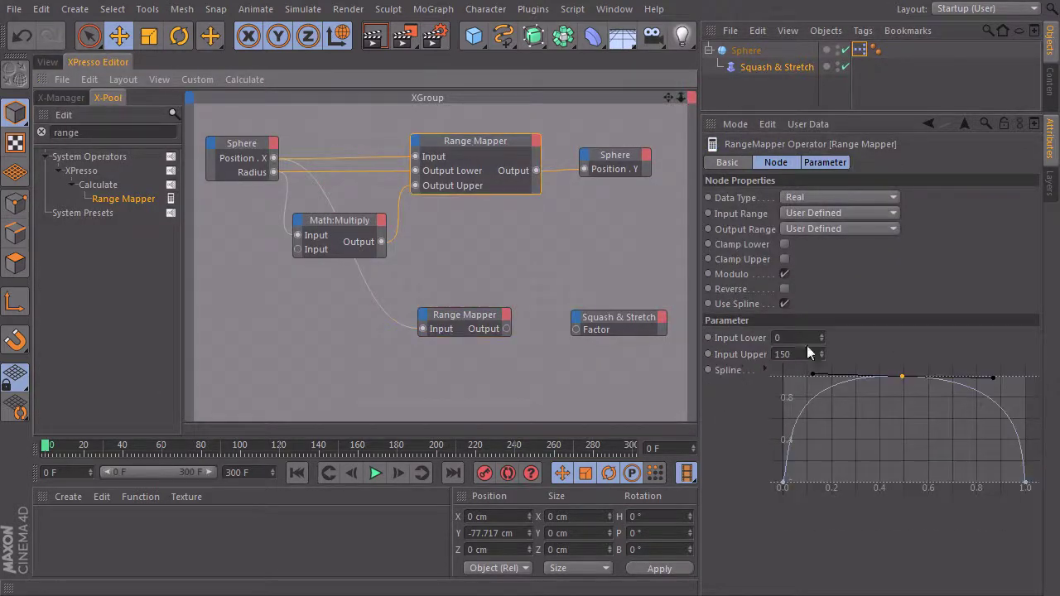
{"action": "left_click", "coordinate": [477, 315]}
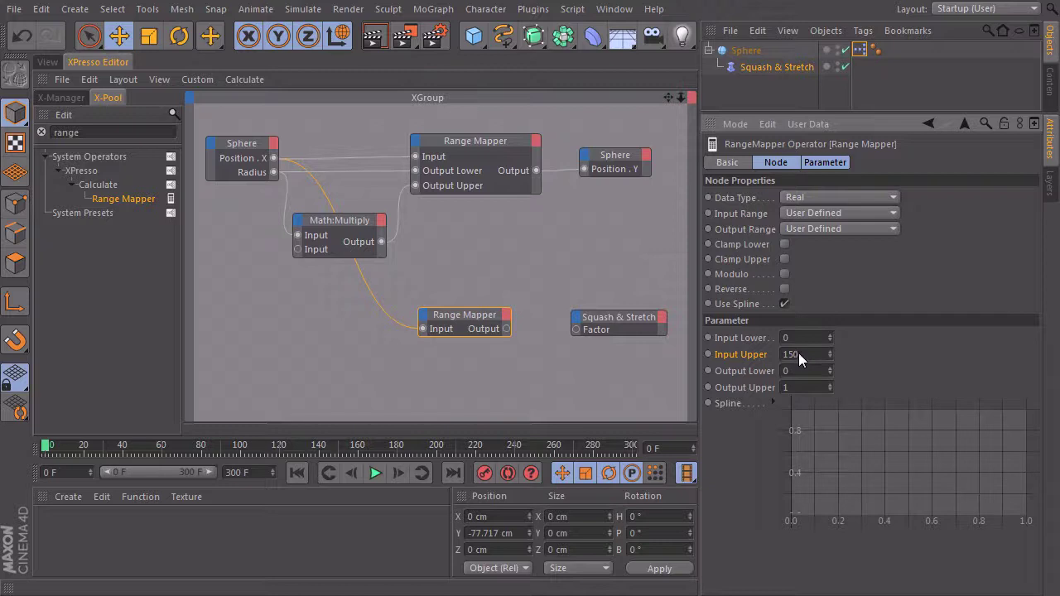
{"action": "left_click", "coordinate": [465, 314]}
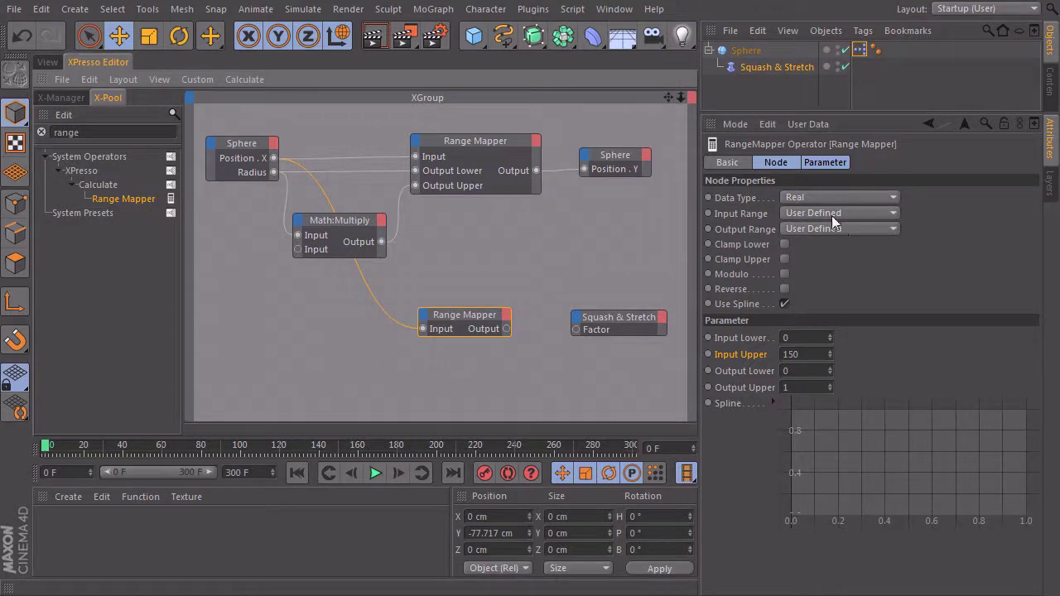
- Check the unit of the deformer's Factor and set the lower Range Mapper's Output Range to Percent
{"action": "left_click", "coordinate": [755, 66]}
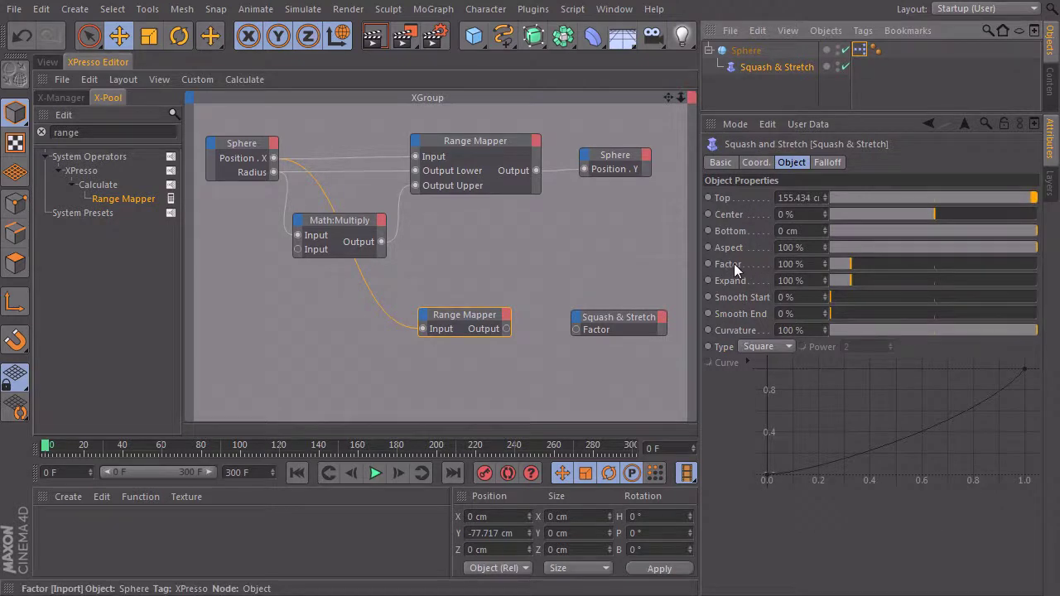
{"action": "left_click", "coordinate": [479, 316]}
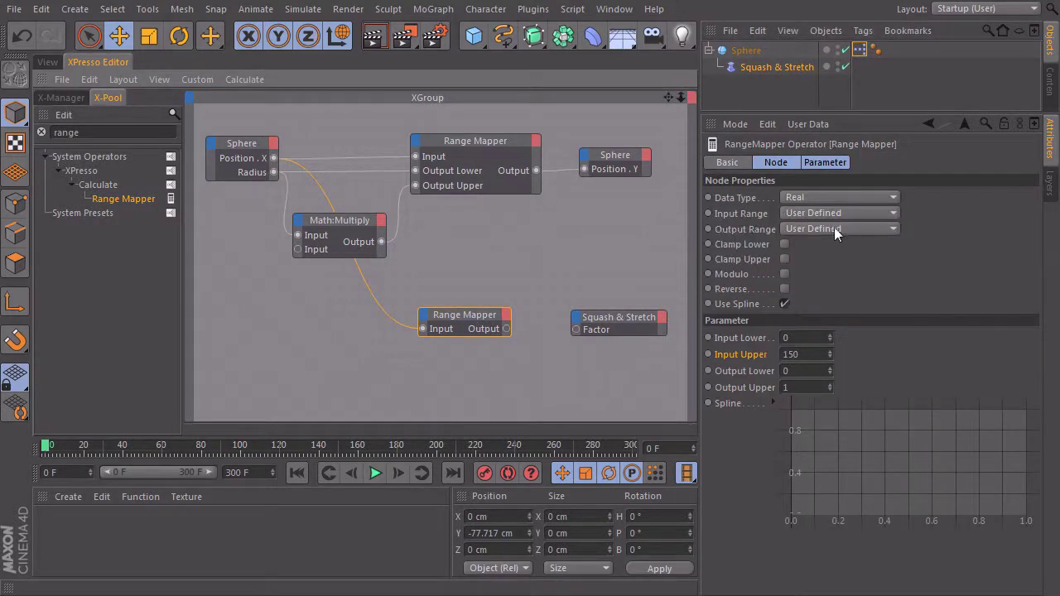
{"action": "left_click", "coordinate": [835, 229]}
{"action": "left_click", "coordinate": [805, 295]}
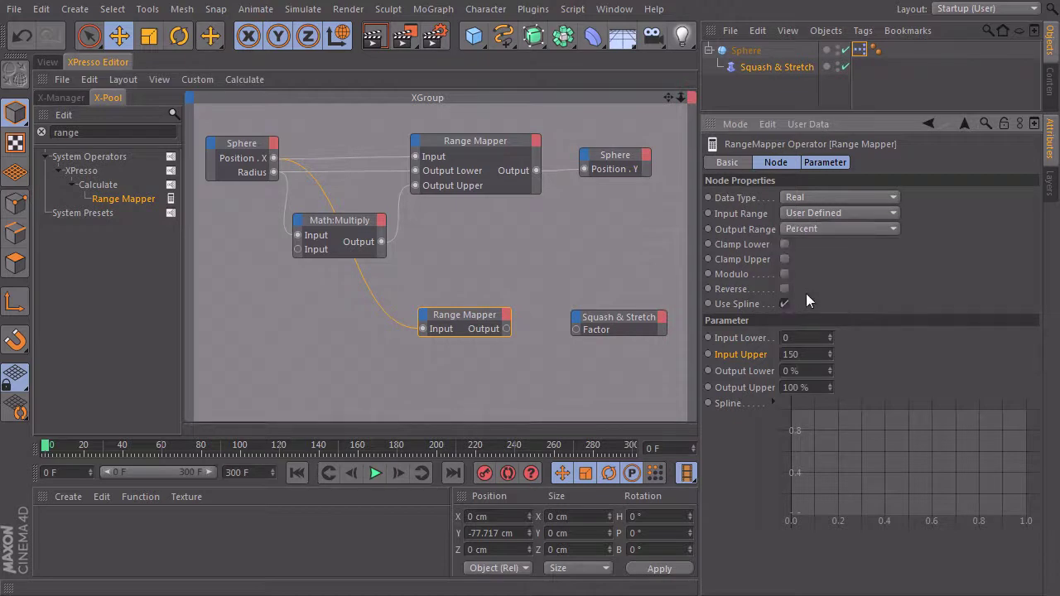
- Adjust the placement of the Squash & Stretch and lower Range Mapper nodes, and set the Range Mapper's Output Lower to 60 %
{"action": "left_click_drag", "start_coordinate": [623, 317], "coordinate": [618, 314]}
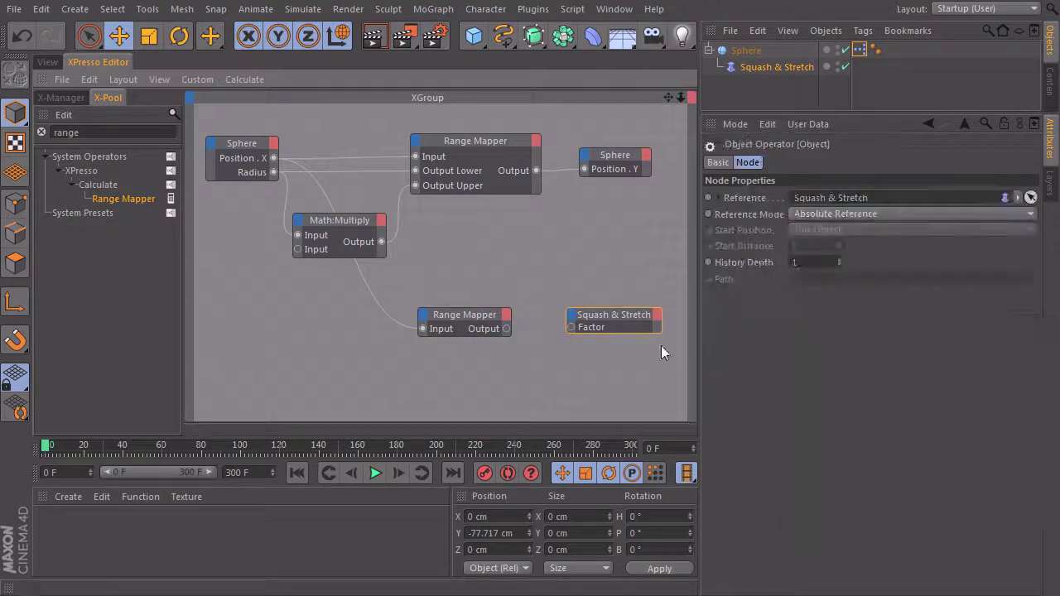
{"action": "left_click_drag", "start_coordinate": [468, 317], "coordinate": [457, 319]}
{"action": "left_click", "coordinate": [597, 314]}
{"action": "left_click", "coordinate": [494, 328]}
{"action": "double_click", "coordinate": [807, 373]}
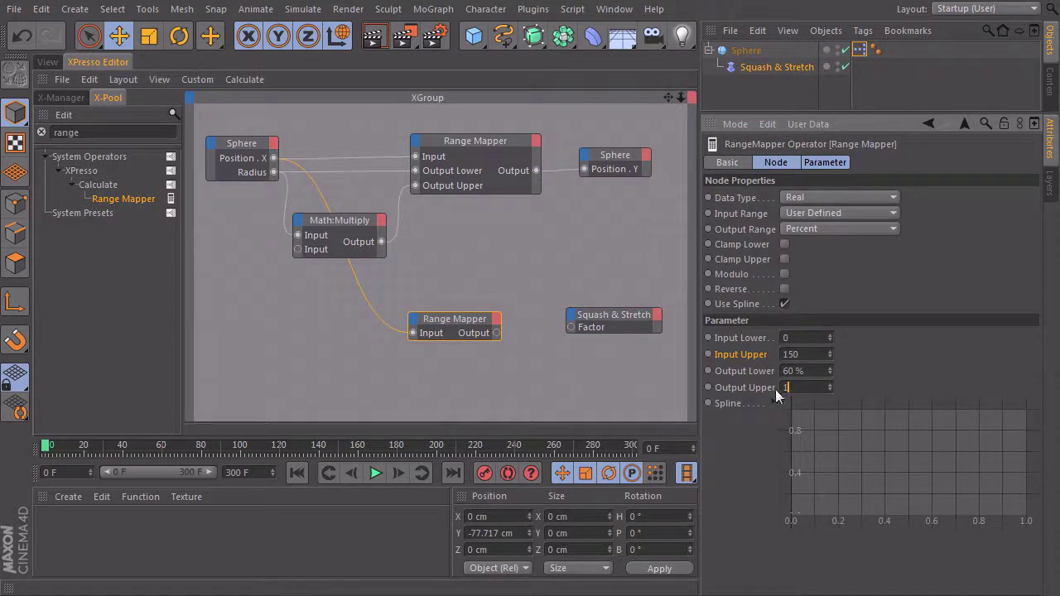
- Preview the deformer's Factor on the sphere at 60 % and then 140 %, and return to the XPresso graph
{"action": "left_click", "coordinate": [47, 62]}
{"action": "left_click", "coordinate": [749, 67]}
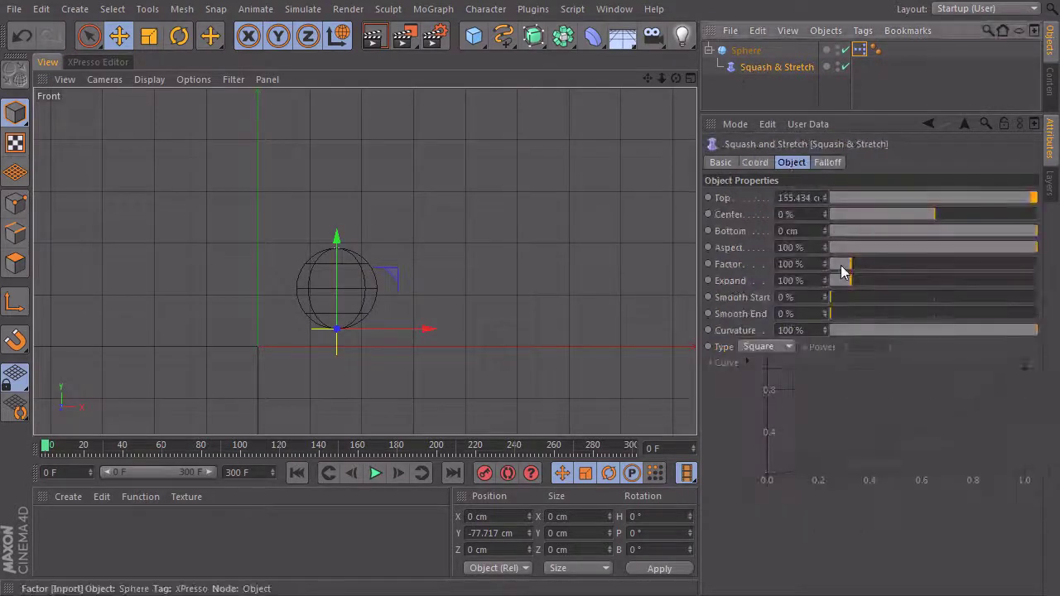
{"action": "left_click_drag", "start_coordinate": [849, 260], "coordinate": [844, 271]}
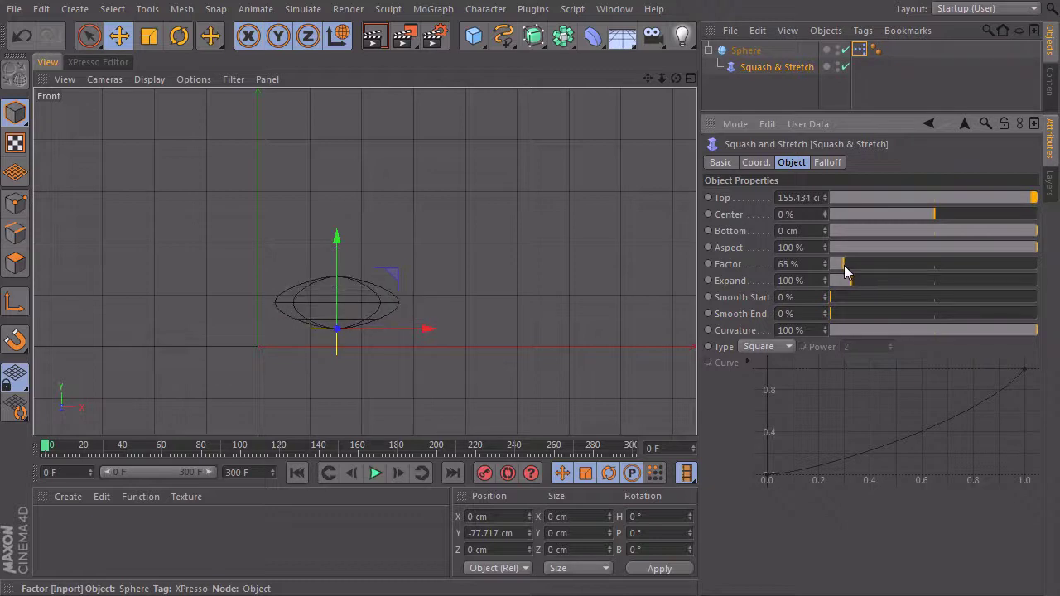
{"action": "type", "text": "60"}
{"action": "key", "text": "Return"}
{"action": "type", "text": "8"}
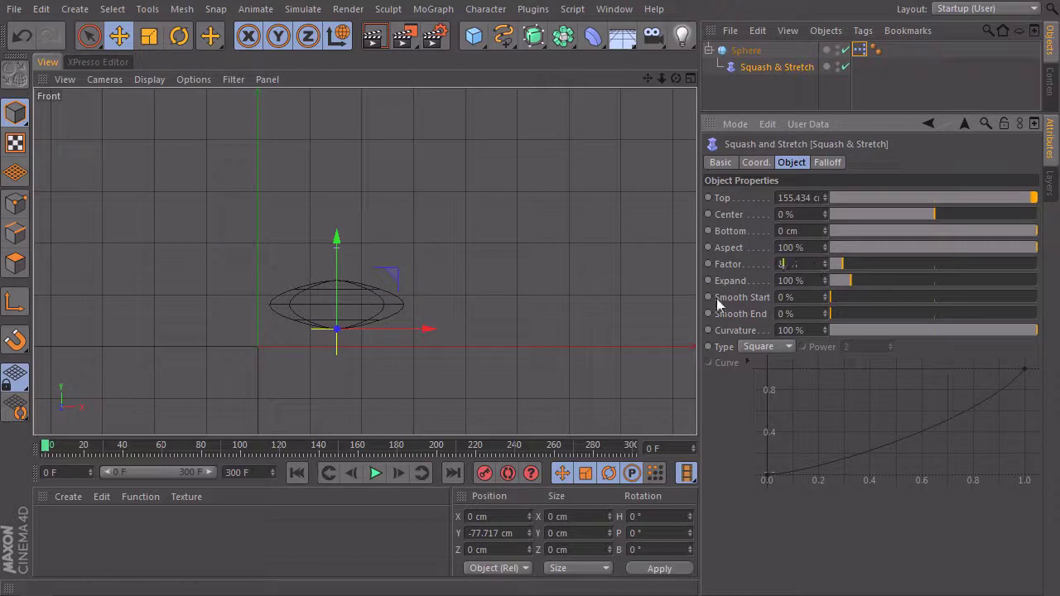
{"action": "type", "text": "40"}
{"action": "key", "text": "Return"}
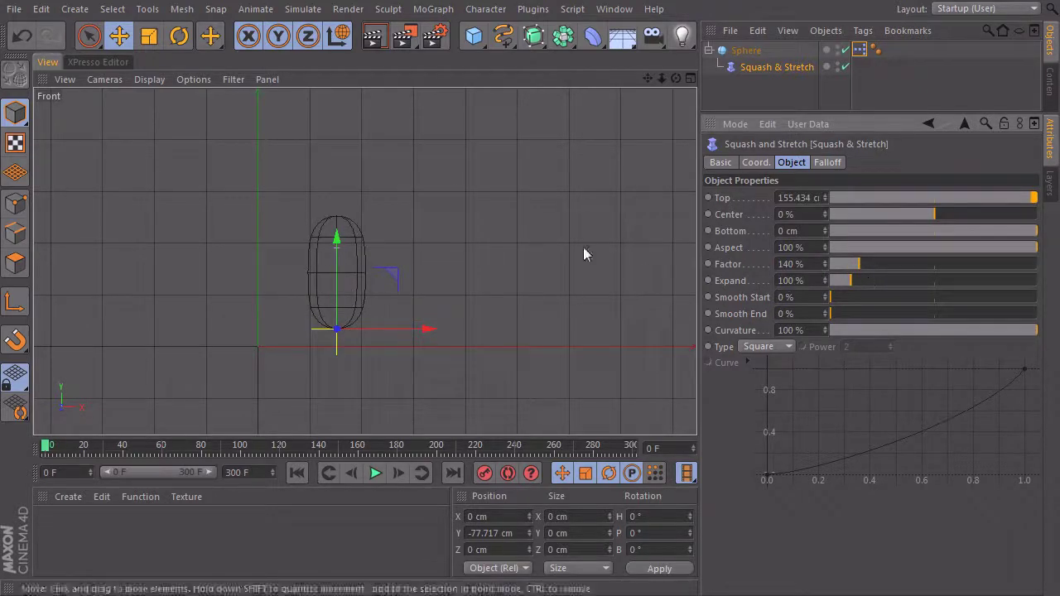
{"action": "left_click", "coordinate": [97, 62]}
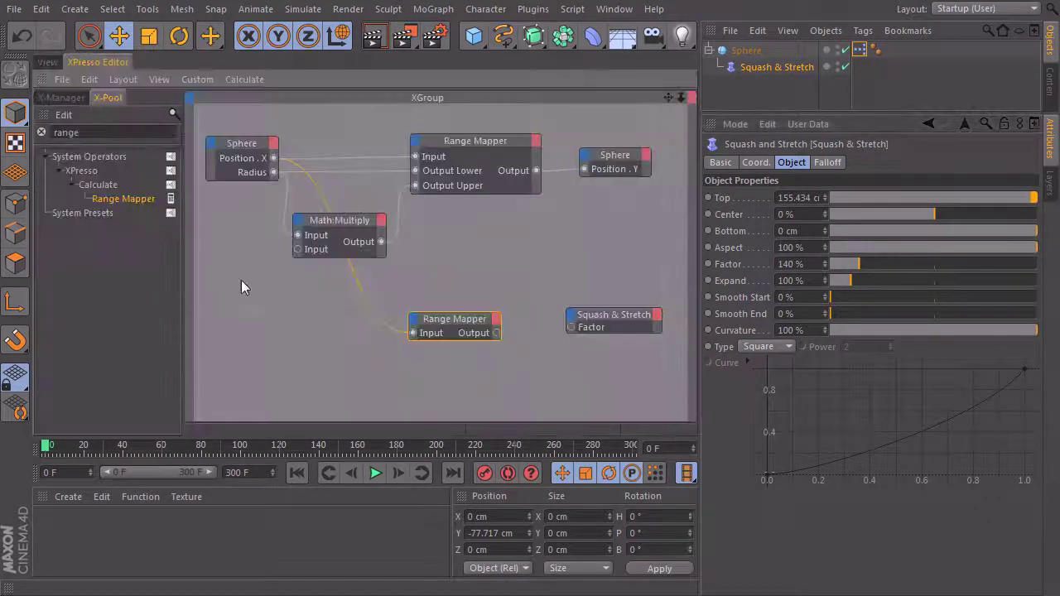
- Compare with the upper Range Mapper's spline and give the lower one's spline 0 at both ends and a full-height peak at about 0.5
{"action": "left_click", "coordinate": [469, 321]}
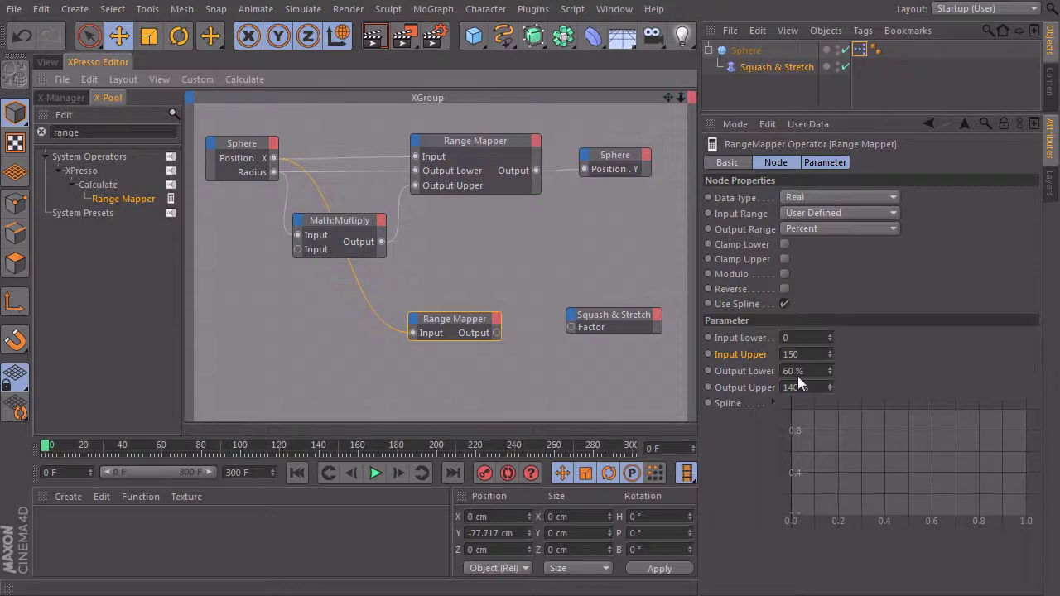
{"action": "left_click", "coordinate": [491, 145]}
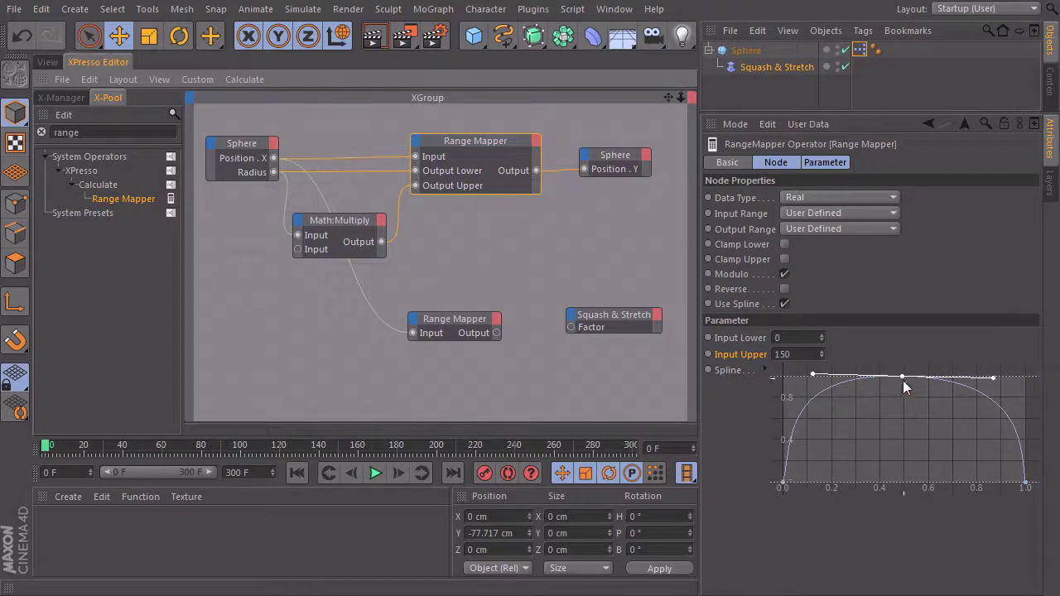
{"action": "left_click", "coordinate": [447, 318]}
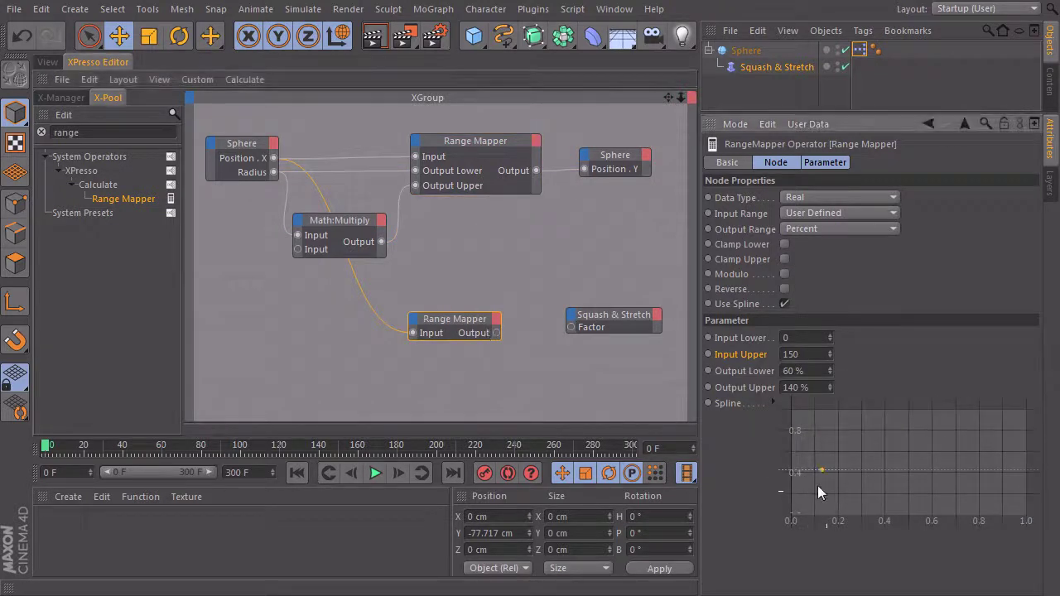
{"action": "left_click_drag", "start_coordinate": [963, 489], "coordinate": [1056, 527]}
{"action": "left_click", "coordinate": [896, 515], "text": "ctrl"}
{"action": "left_click_drag", "start_coordinate": [896, 515], "coordinate": [908, 409]}
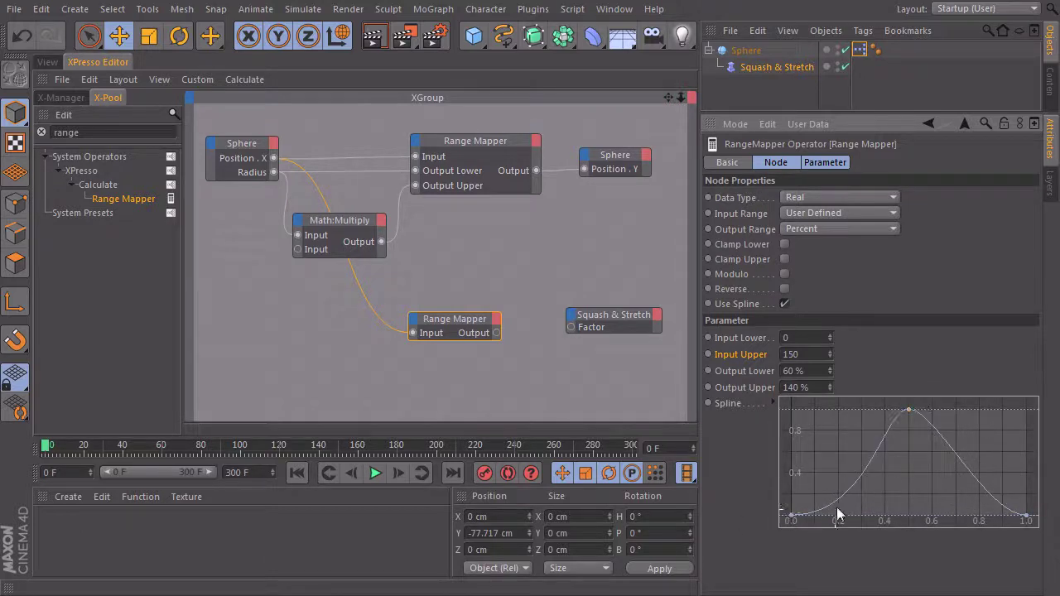
- Reshape the tangents of the lower Range Mapper's spline at both ends and the peak into a smooth rounded arch
{"action": "left_click_drag", "start_coordinate": [847, 515], "coordinate": [802, 467]}
{"action": "left_click_drag", "start_coordinate": [998, 513], "coordinate": [1015, 474]}
{"action": "left_click_drag", "start_coordinate": [929, 410], "coordinate": [957, 411]}
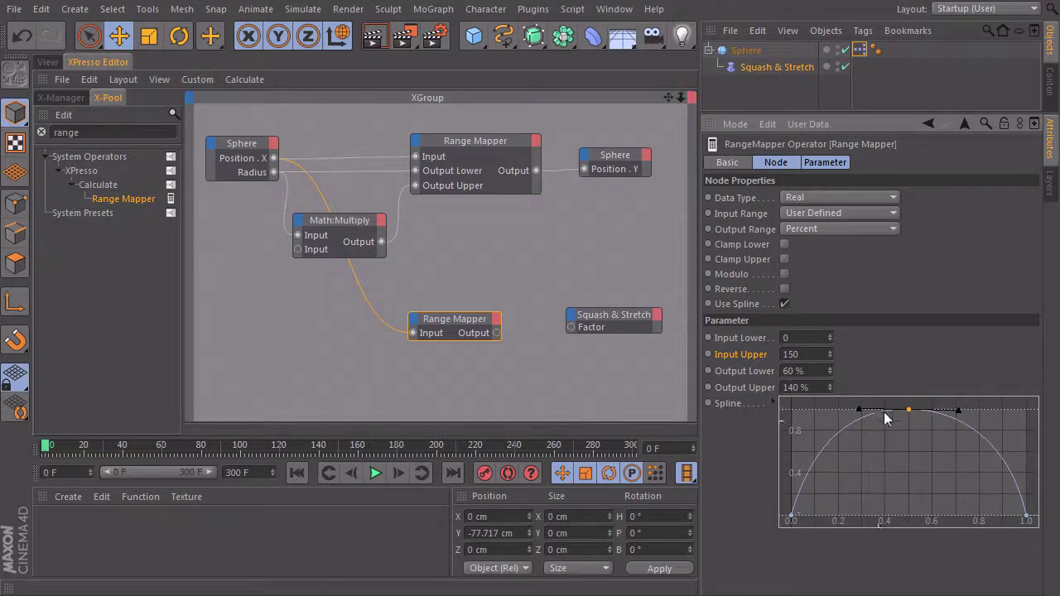
- Connect the lower Range Mapper's Output to the Squash & Stretch Factor, then play the animation in the Front view and rewind it
{"action": "left_click_drag", "start_coordinate": [495, 332], "coordinate": [570, 327]}
{"action": "left_click", "coordinate": [603, 322]}
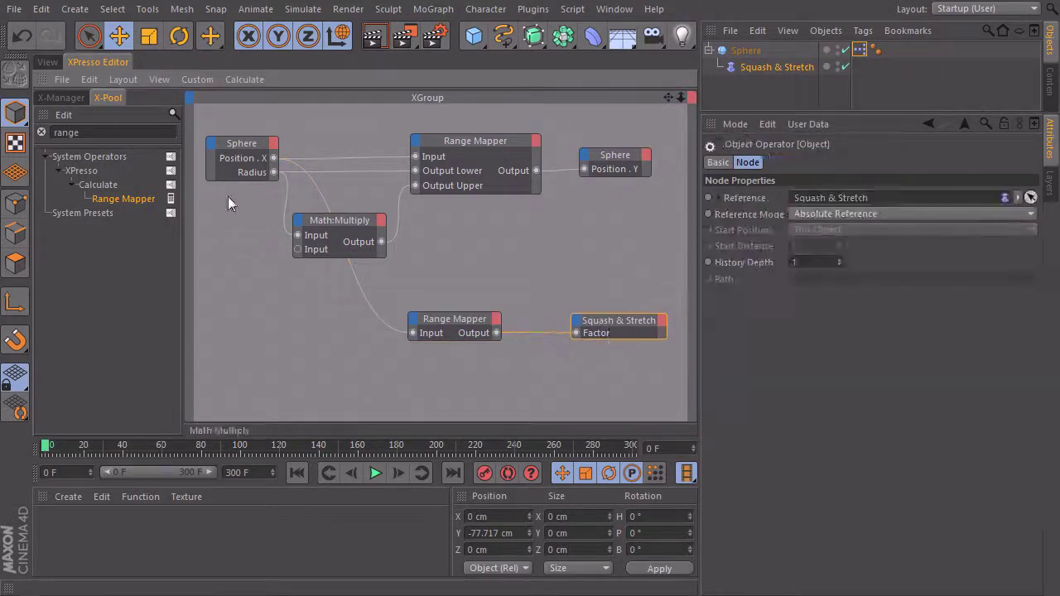
{"action": "left_click", "coordinate": [48, 62]}
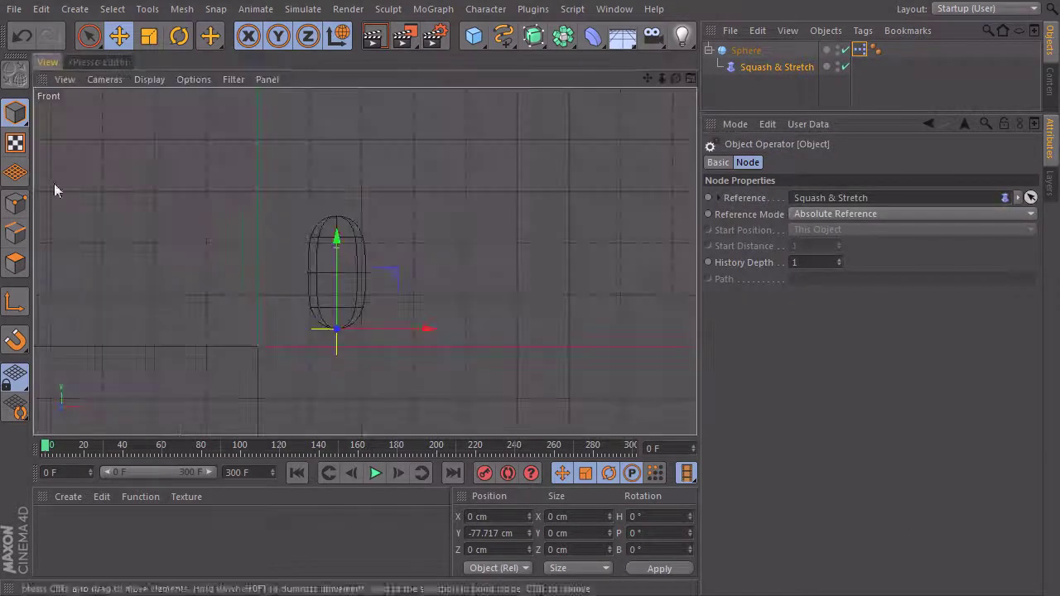
{"action": "left_click", "coordinate": [374, 473]}
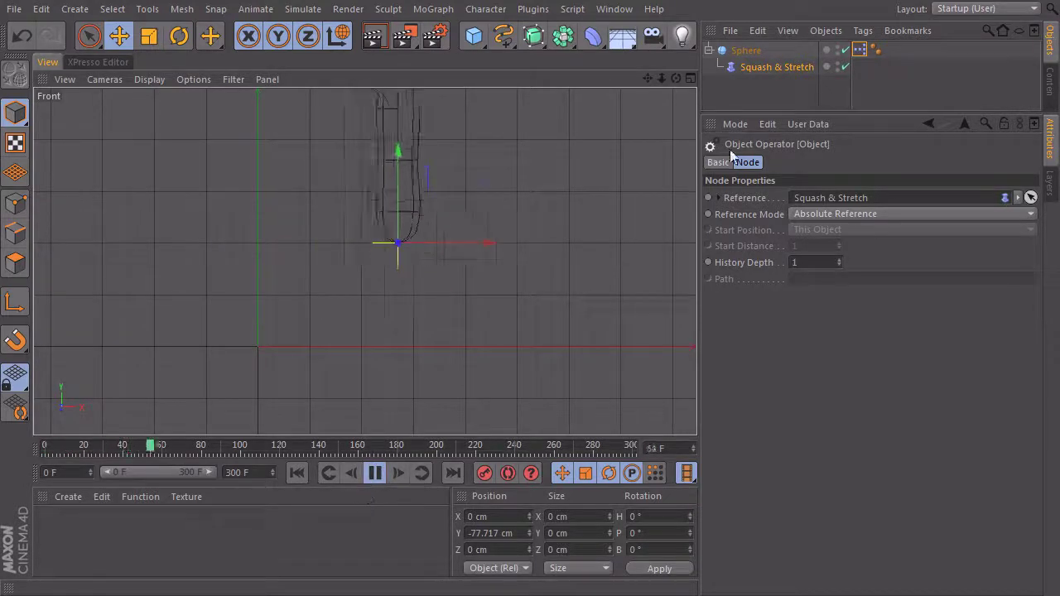
{"action": "left_click", "coordinate": [764, 89]}
{"action": "scroll", "coordinate": [552, 265], "scroll_direction": "down", "scroll_amount": 4}
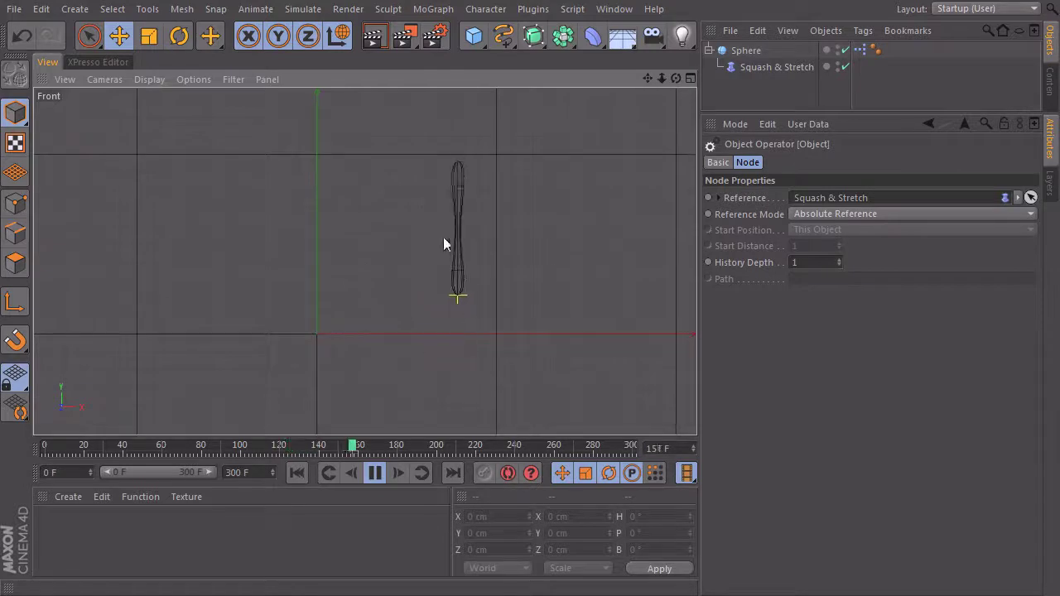
{"action": "left_click", "coordinate": [372, 474]}
{"action": "left_click", "coordinate": [296, 472]}
{"action": "scroll", "coordinate": [308, 293], "scroll_direction": "up", "scroll_amount": 5}
- Reopen the Sphere's XPresso expression and enable Modulo on the lower Range Mapper
{"action": "double_click", "coordinate": [860, 49]}
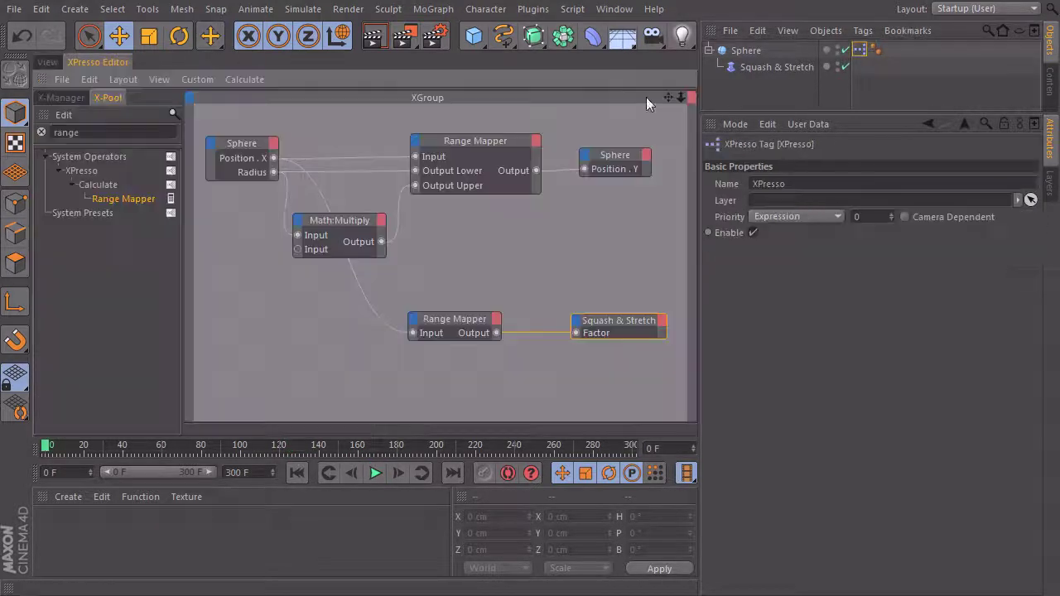
{"action": "left_click", "coordinate": [453, 320]}
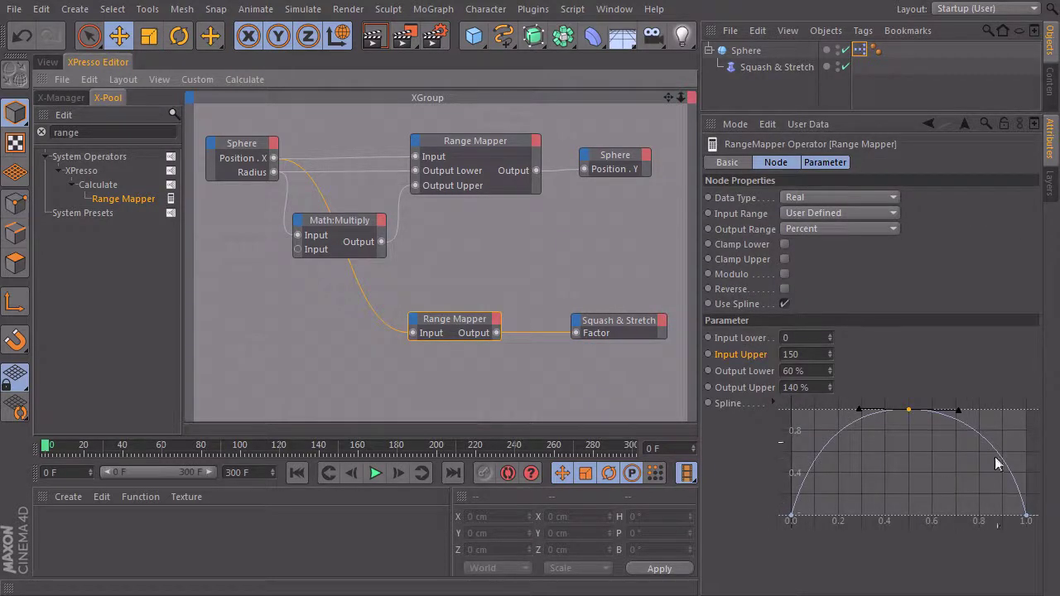
{"action": "left_click", "coordinate": [777, 274]}
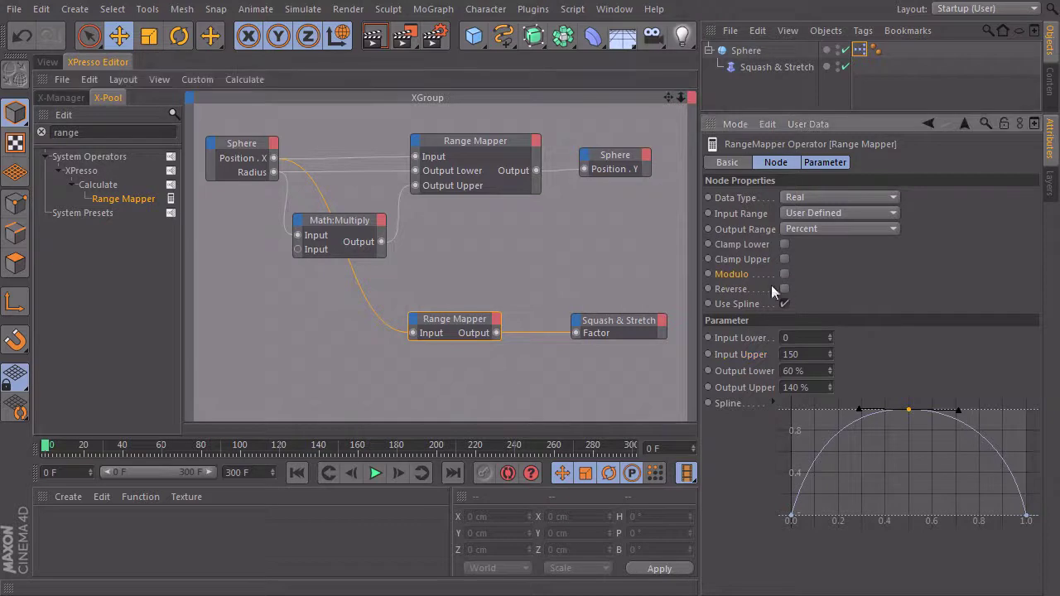
- Play the animation in the Front view and display the sphere with Gouraud Shading
{"action": "left_click", "coordinate": [48, 61]}
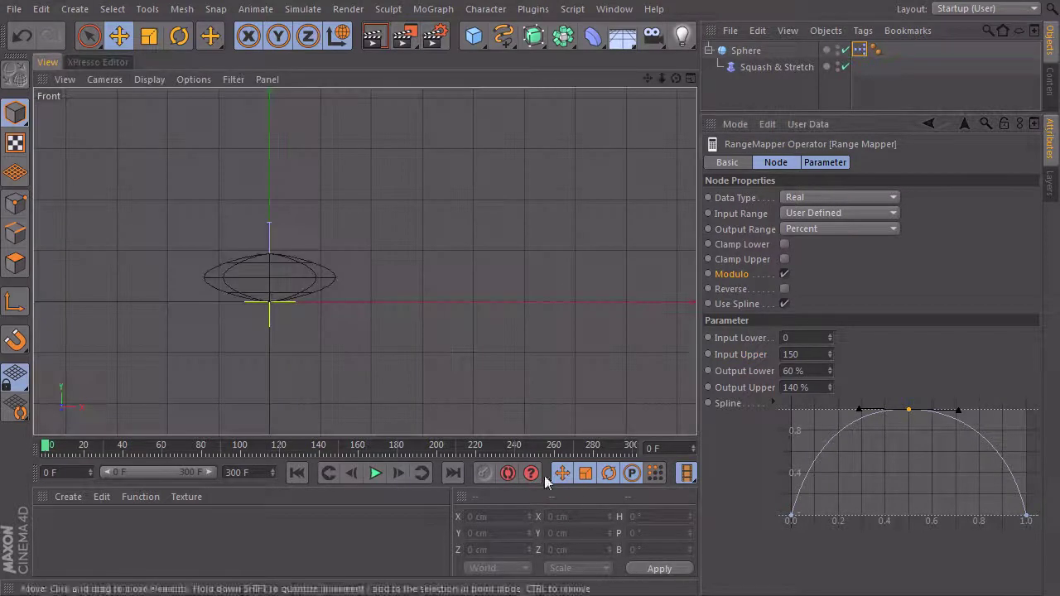
{"action": "left_click", "coordinate": [374, 472]}
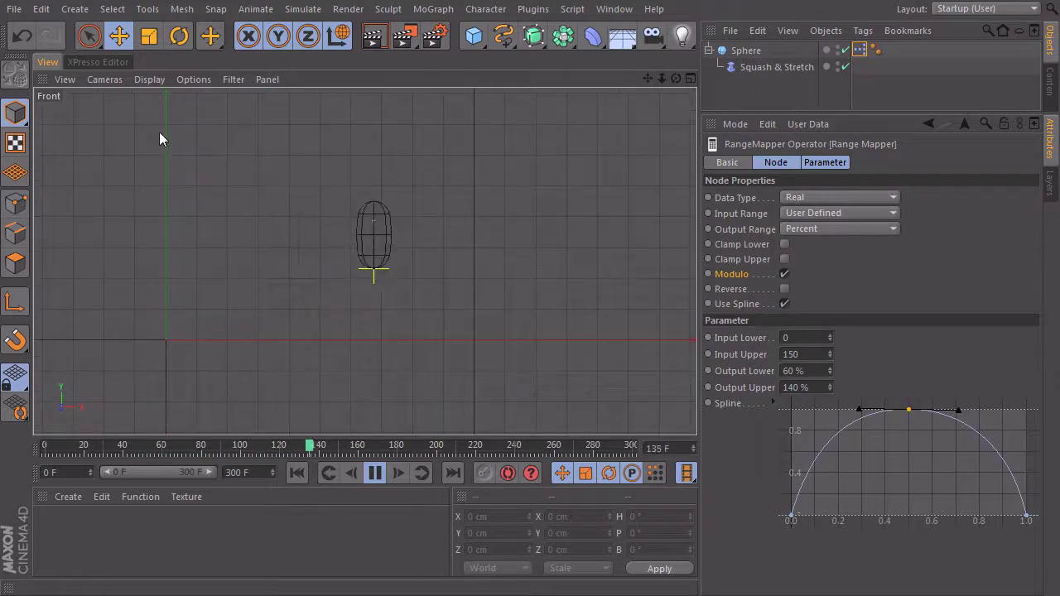
{"action": "left_click", "coordinate": [149, 78]}
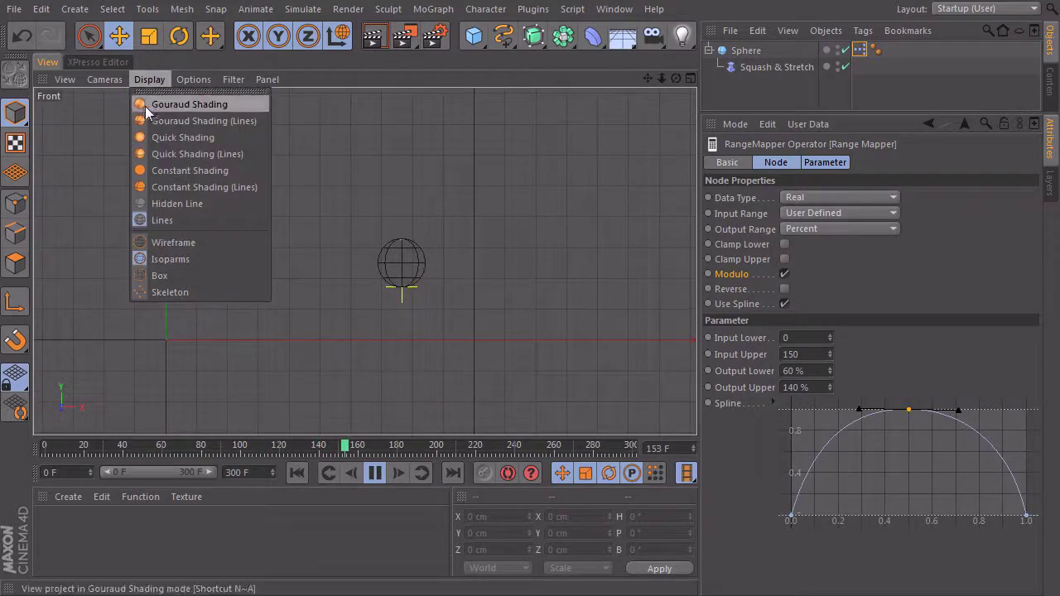
{"action": "left_click", "coordinate": [190, 104]}
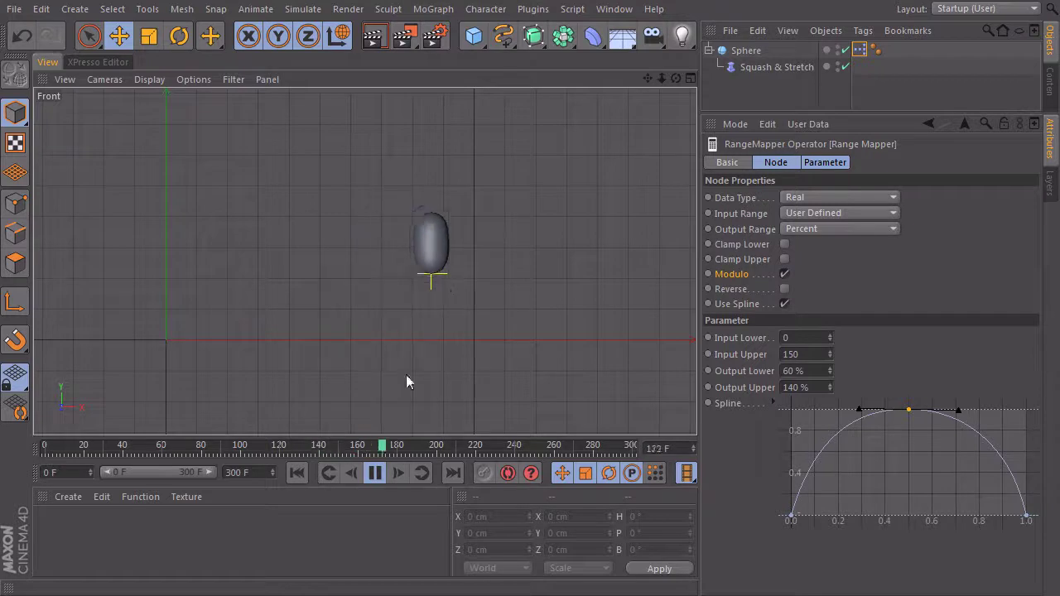
- Shorten both tangents of the peak point in the upper Range Mapper's spline while the bounce plays in the viewport
{"action": "left_click", "coordinate": [95, 62]}
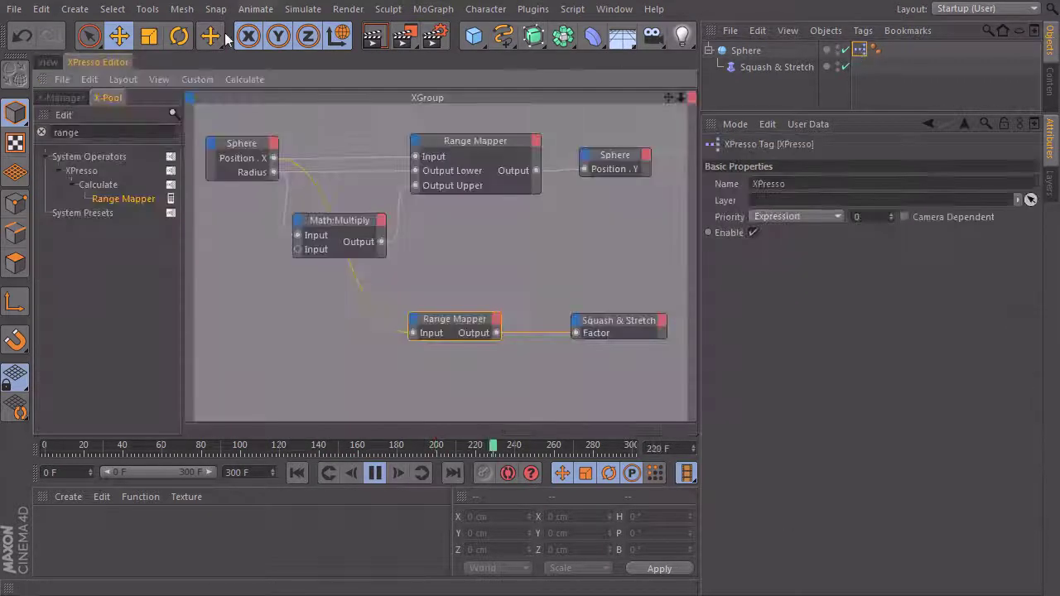
{"action": "left_click", "coordinate": [472, 140]}
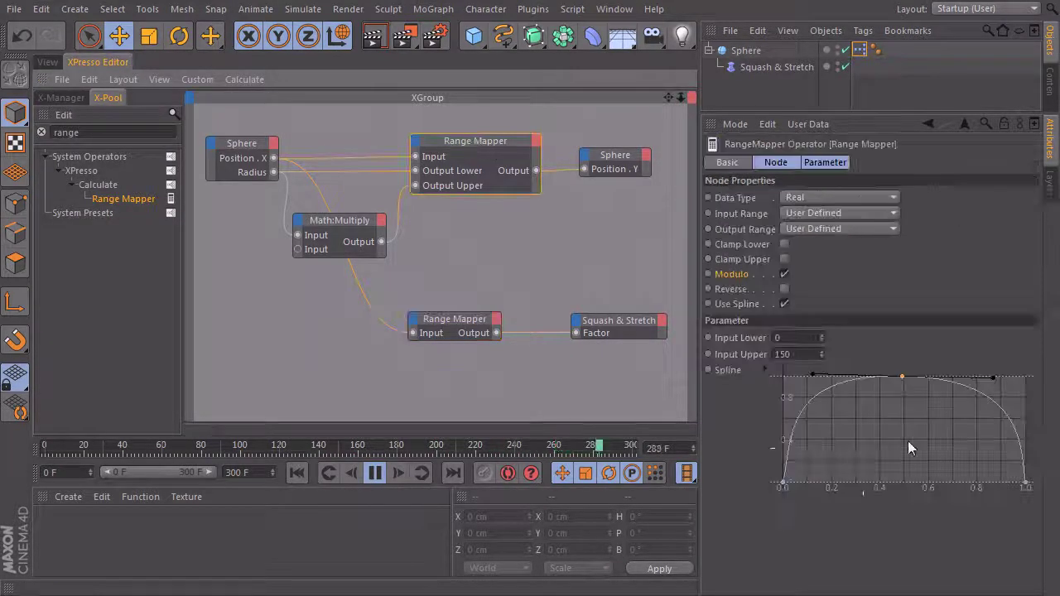
{"action": "left_click", "coordinate": [47, 62]}
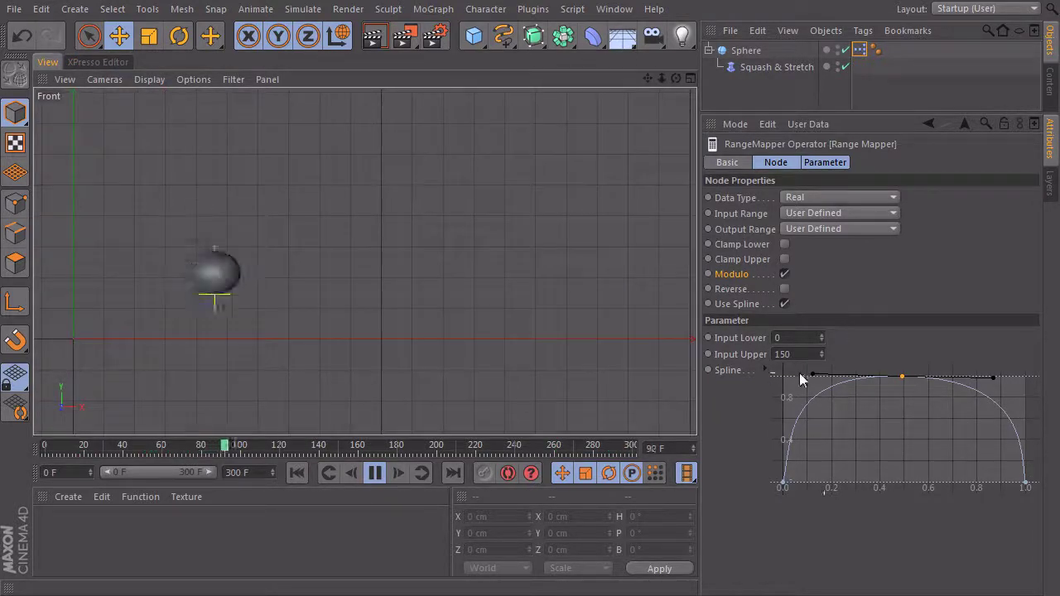
{"action": "left_click_drag", "start_coordinate": [811, 374], "coordinate": [835, 376]}
{"action": "left_click_drag", "start_coordinate": [994, 377], "coordinate": [970, 380]}
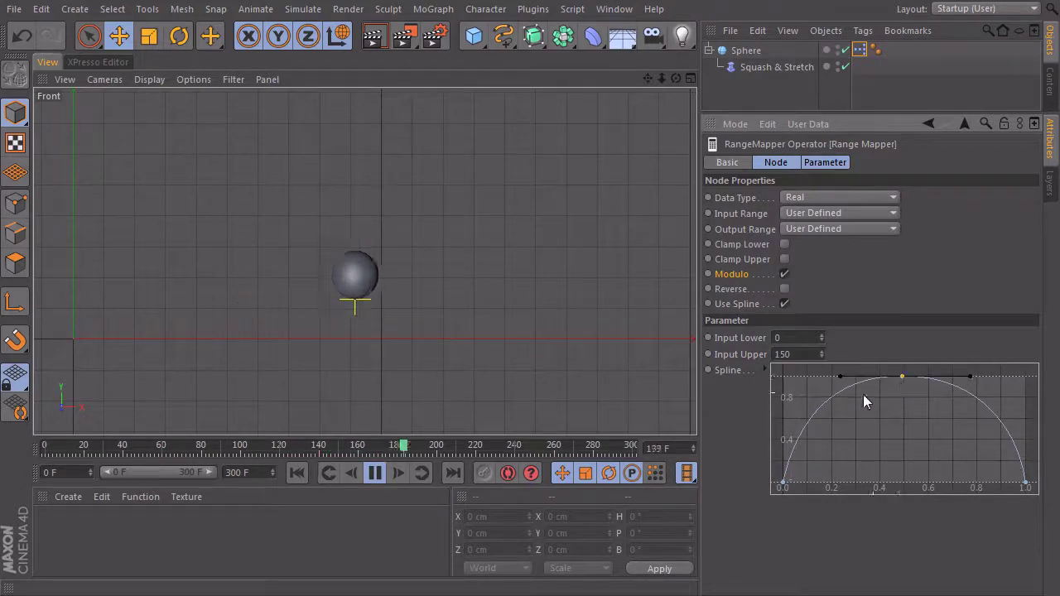
- Shift the end point of the upper Range Mapper's spline to about 0.93, keeping it at height 0
{"action": "left_click", "coordinate": [1025, 483]}
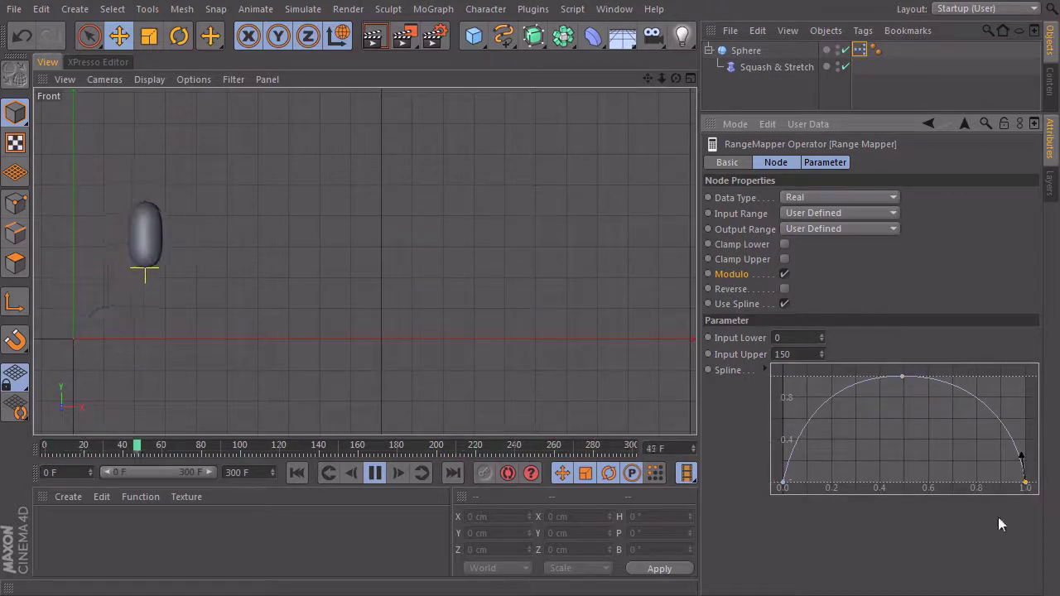
{"action": "left_click_drag", "start_coordinate": [1020, 485], "coordinate": [1003, 487]}
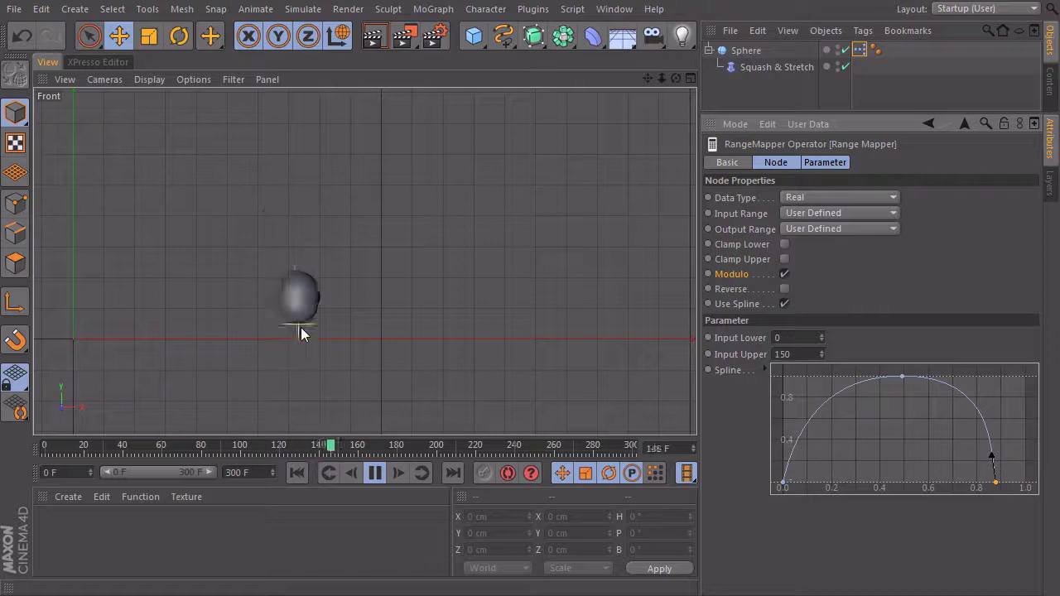
{"action": "left_click_drag", "start_coordinate": [996, 483], "coordinate": [1010, 486]}
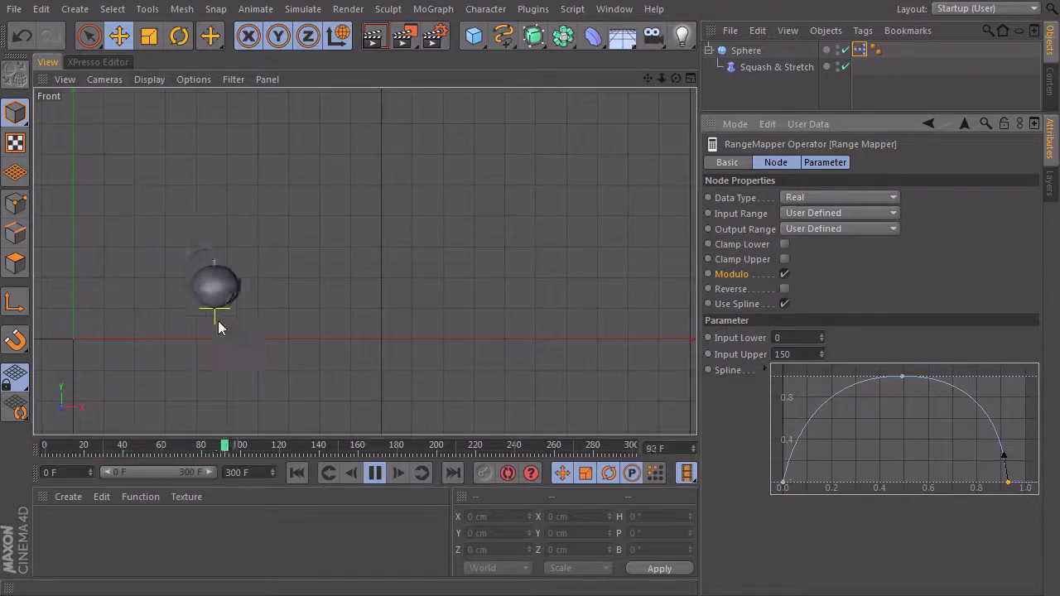
- Check the Squash & Stretch deformer during playback, and move the lower Range Mapper's spline peak to about 0.6
{"action": "left_click", "coordinate": [775, 67]}
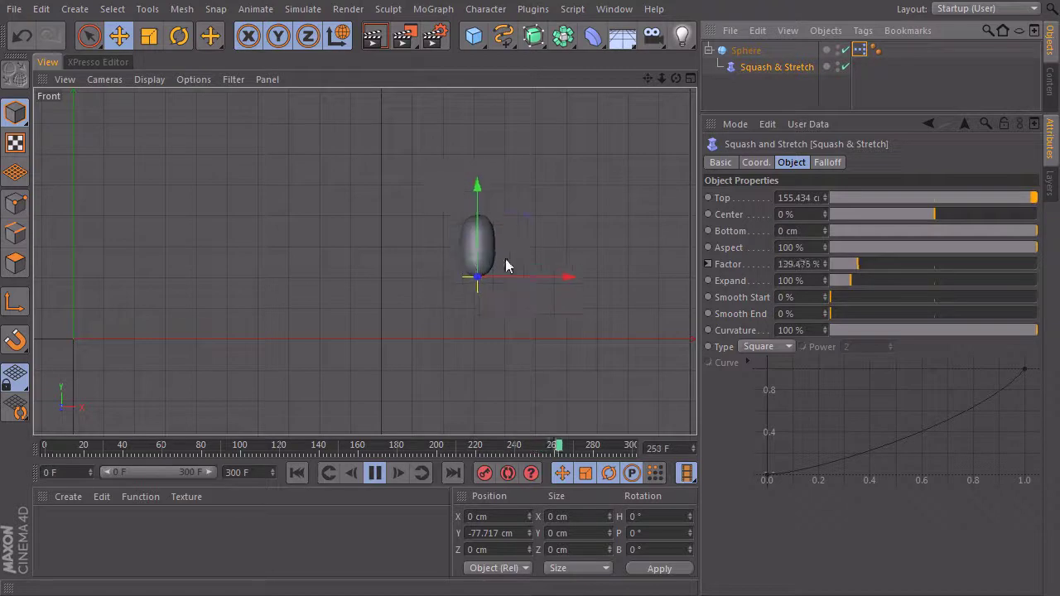
{"action": "left_click", "coordinate": [763, 81]}
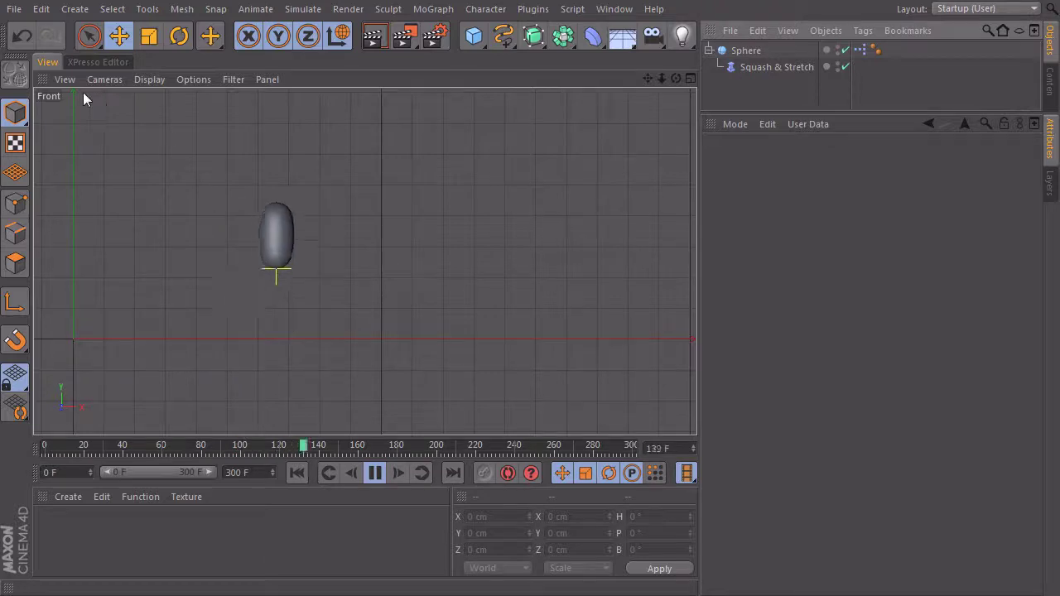
{"action": "left_click", "coordinate": [101, 62]}
{"action": "left_click", "coordinate": [457, 318]}
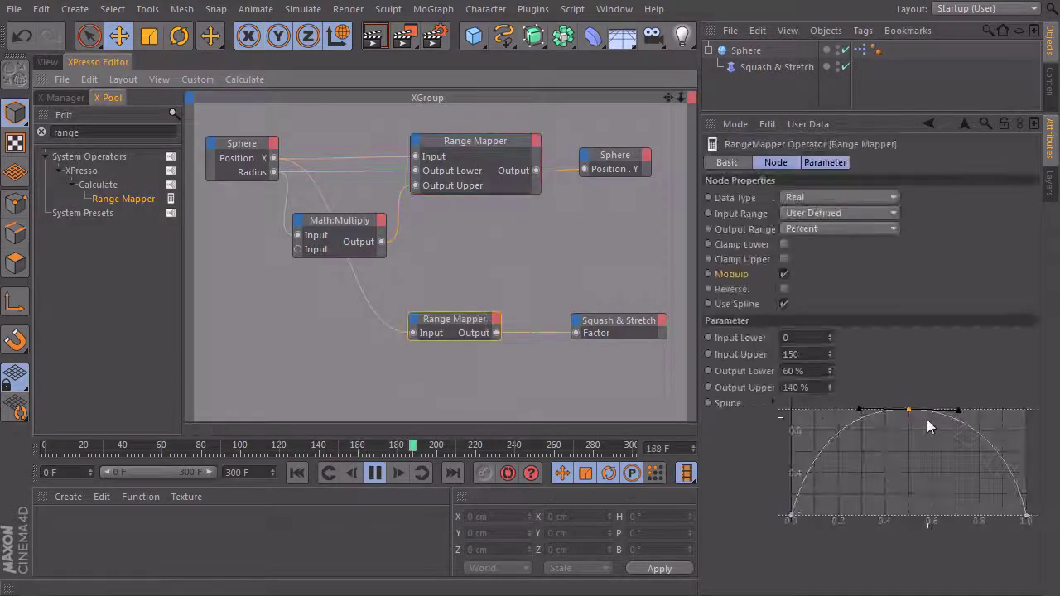
{"action": "left_click", "coordinate": [51, 62]}
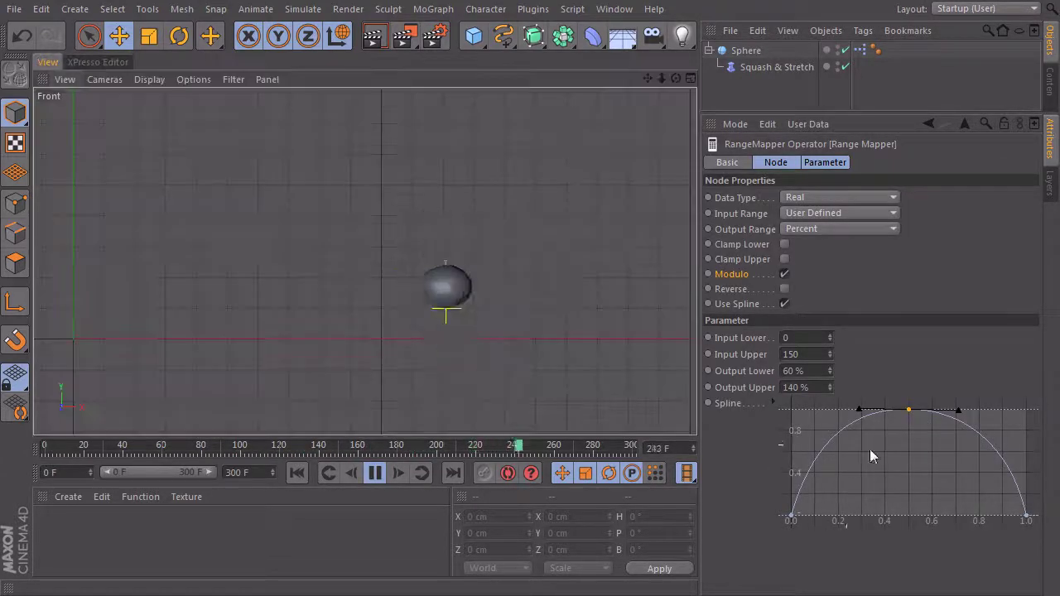
{"action": "left_click_drag", "start_coordinate": [907, 409], "coordinate": [934, 404]}
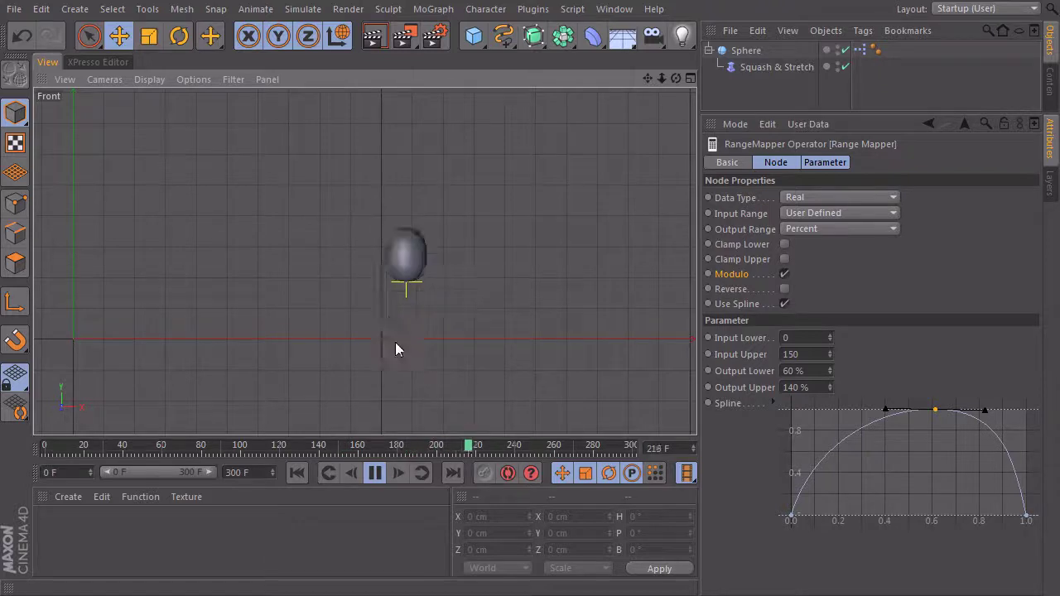
- Switch the viewport to the Perspective view and frame the bouncing sphere
{"action": "middle_click_drag", "start_coordinate": [525, 296], "coordinate": [447, 295], "text": "alt"}
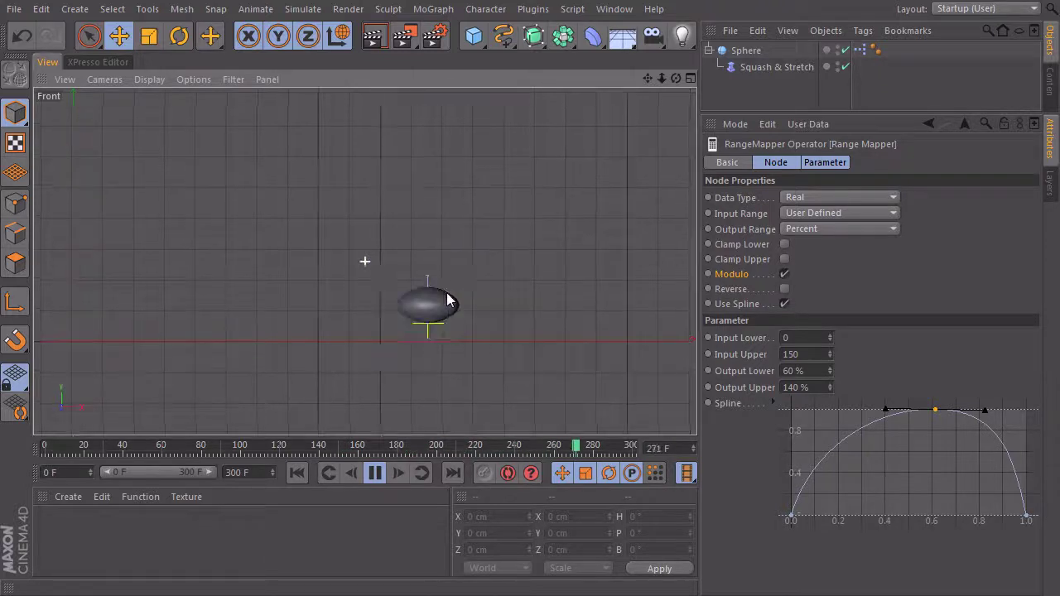
{"action": "right_click_drag", "start_coordinate": [447, 289], "coordinate": [608, 368], "text": "alt"}
{"action": "right_click_drag", "start_coordinate": [516, 339], "coordinate": [480, 421], "text": "alt"}
{"action": "key", "text": "F1"}
{"action": "middle_click_drag", "start_coordinate": [390, 332], "coordinate": [439, 318], "text": "alt"}
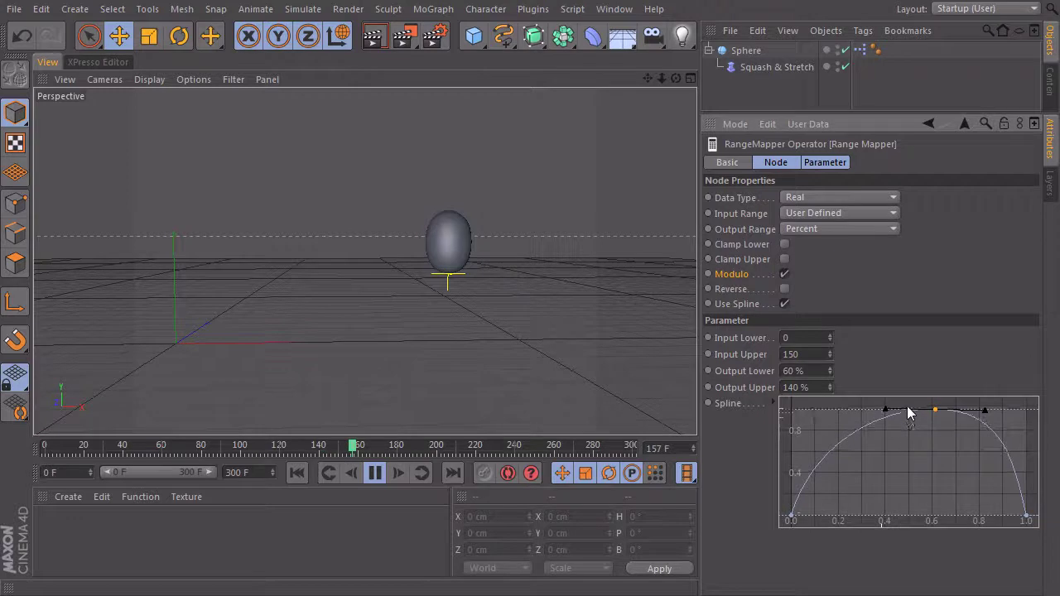
- Add a point at about 0.36, 0.9 on the lower Range Mapper's rising curve, flatten its tangents, and lower the peak slightly
{"action": "left_click", "coordinate": [854, 428]}
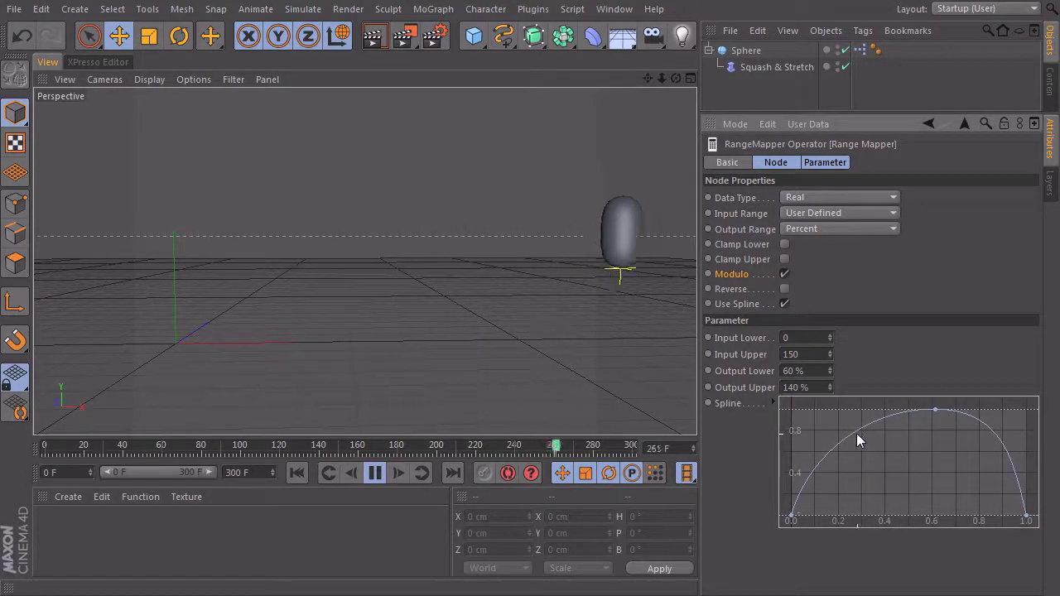
{"action": "left_click", "coordinate": [851, 434], "text": "ctrl"}
{"action": "left_click", "coordinate": [883, 440]}
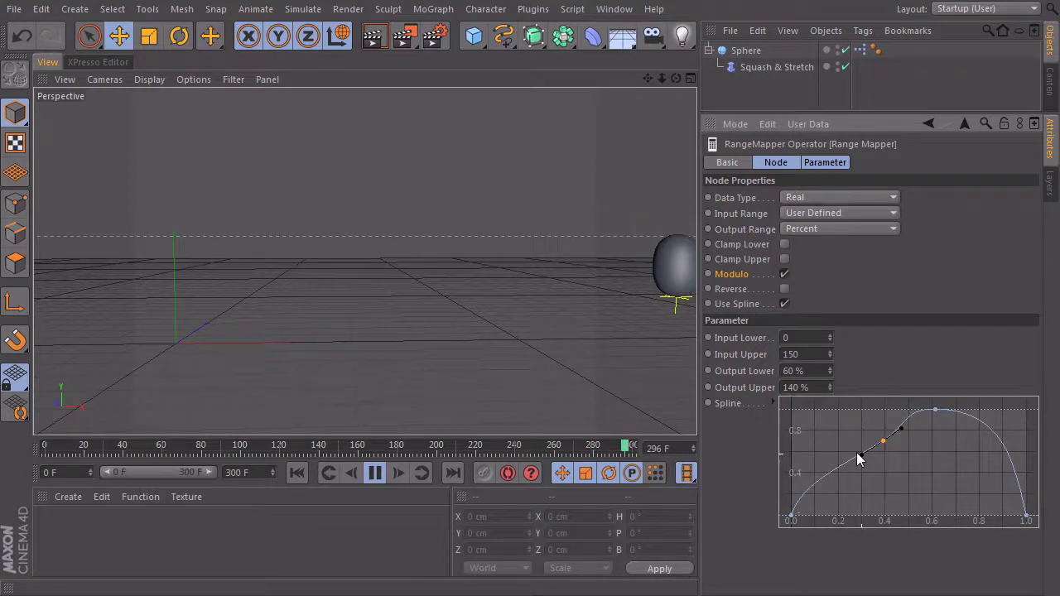
{"action": "left_click_drag", "start_coordinate": [832, 430], "coordinate": [810, 430]}
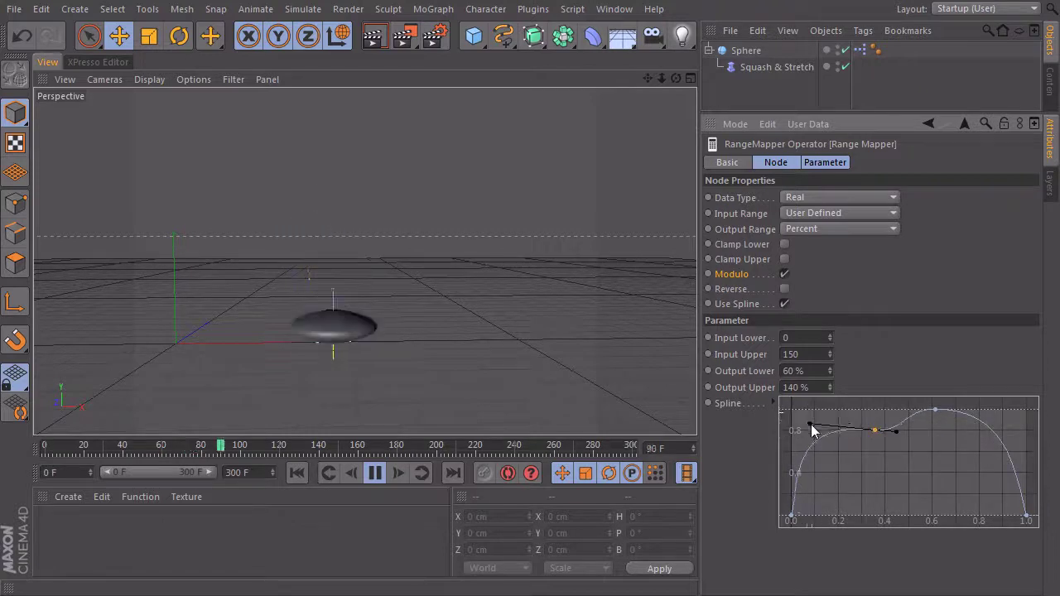
{"action": "left_click_drag", "start_coordinate": [942, 409], "coordinate": [943, 413]}
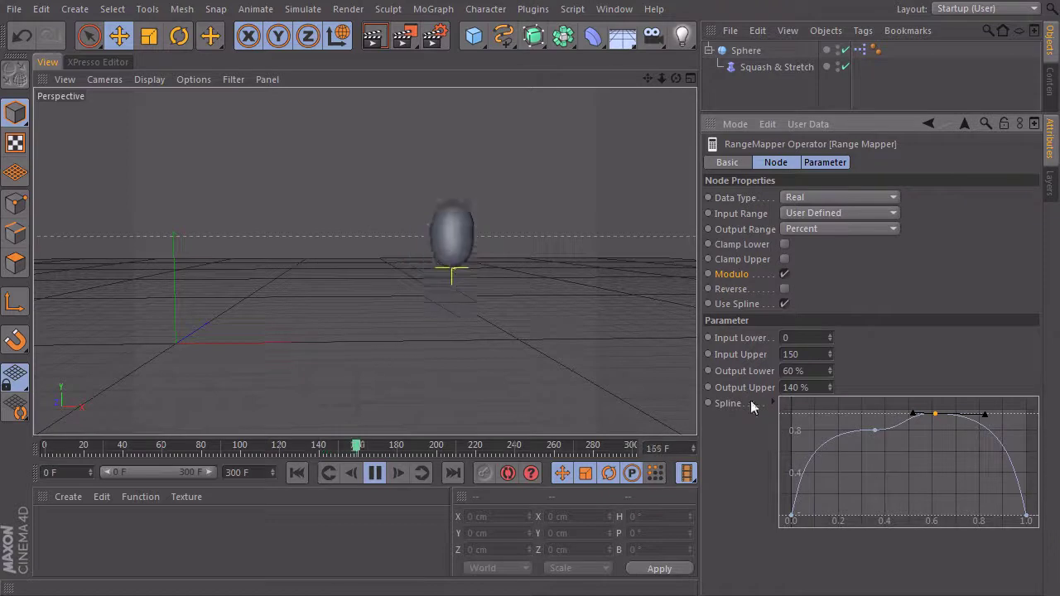
{"action": "left_click_drag", "start_coordinate": [875, 429], "coordinate": [876, 420]}
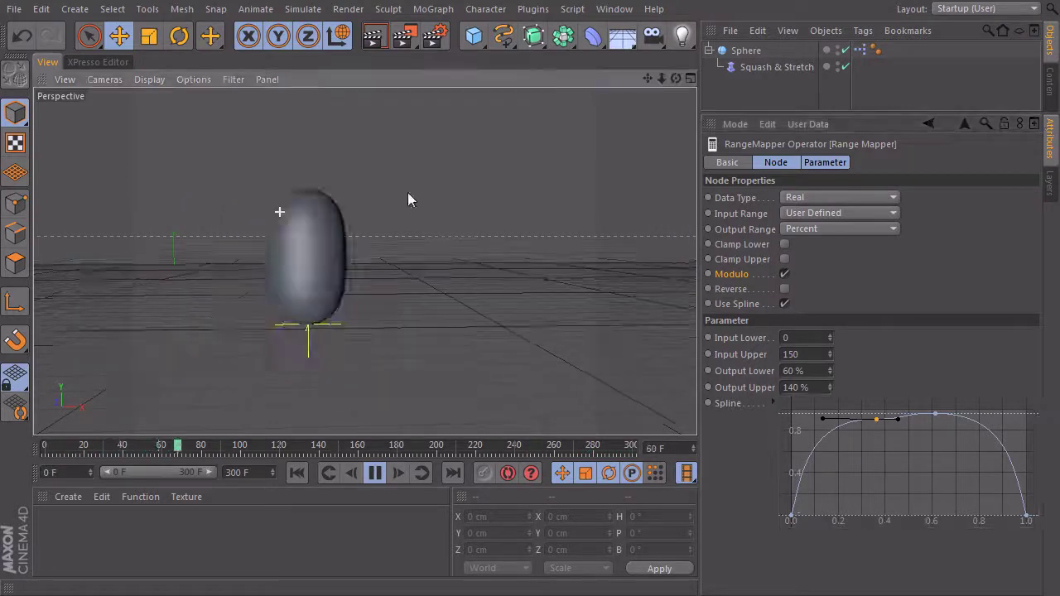
- Review the bounce in the other viewport views and in Perspective, and rewind the animation to frame 0
{"action": "key", "text": "F2"}
{"action": "key", "text": "F3"}
{"action": "key", "text": "F4"}
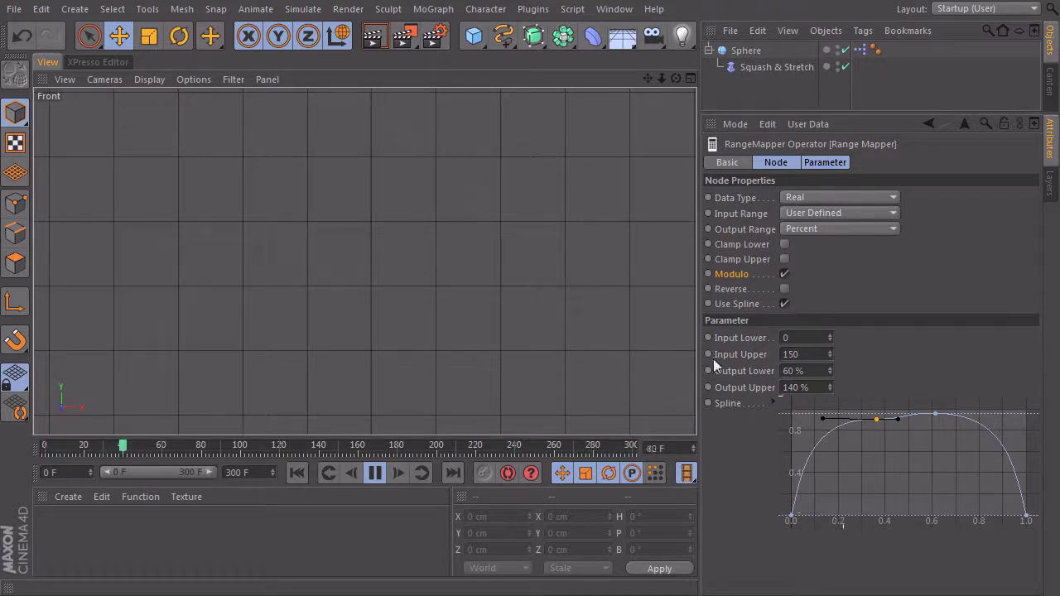
{"action": "key", "text": "F1"}
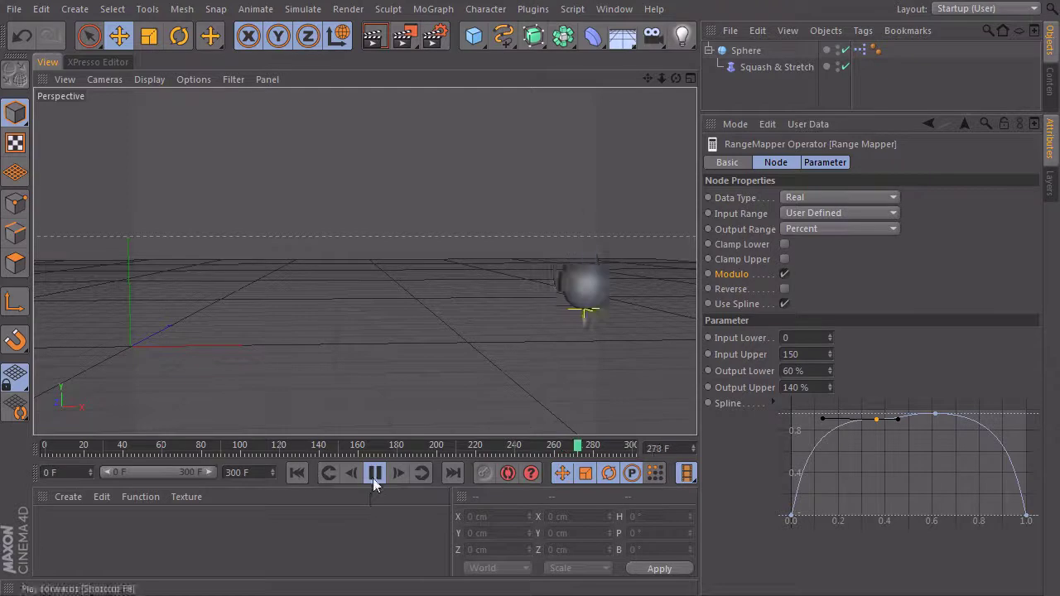
{"action": "left_click", "coordinate": [374, 472]}
{"action": "left_click", "coordinate": [297, 472]}
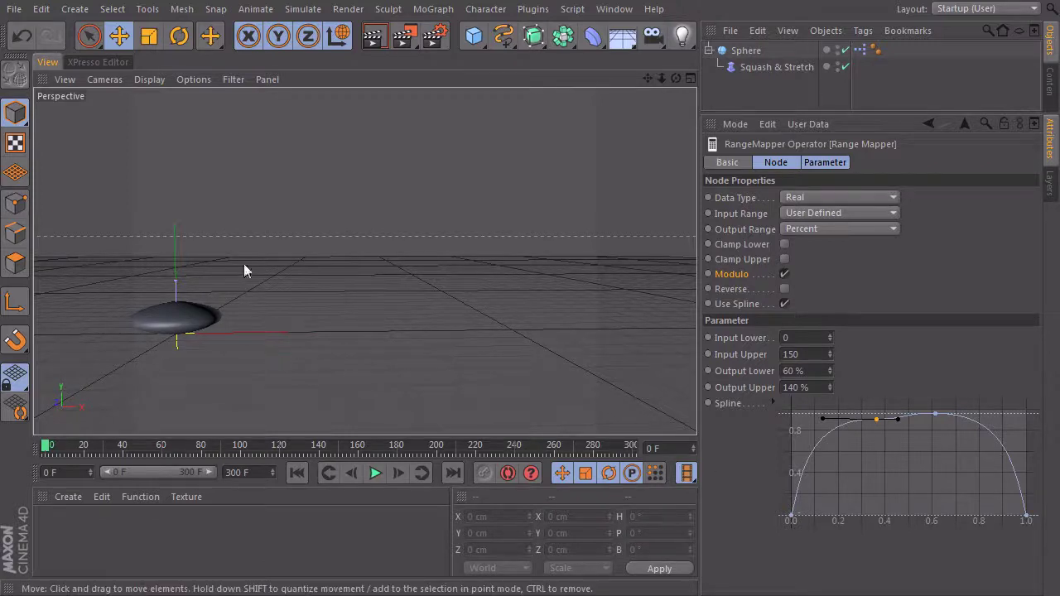
- Create a new material and apply it to the sphere
{"action": "left_click", "coordinate": [718, 70]}
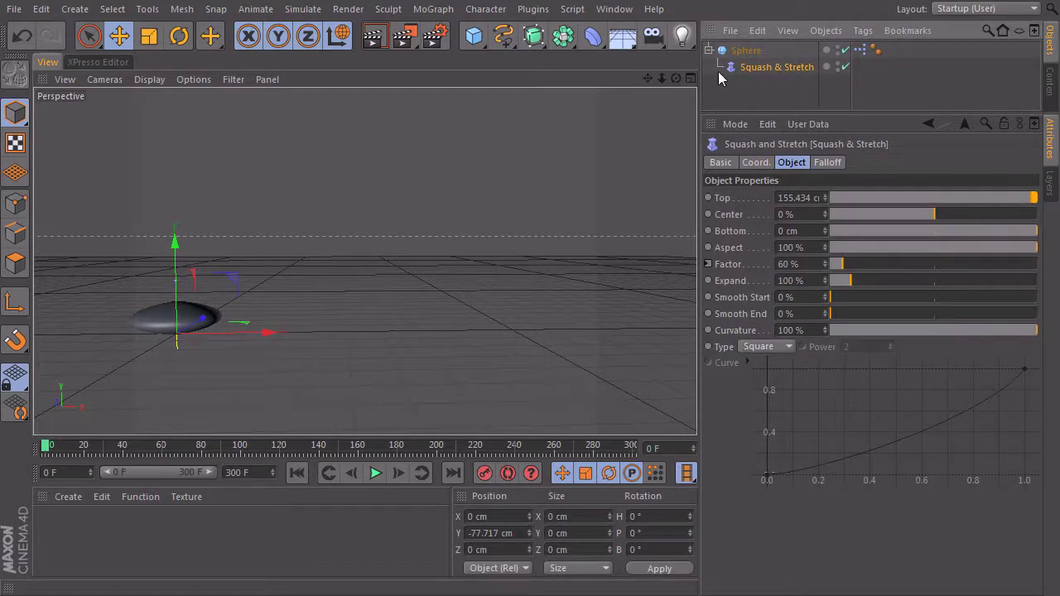
{"action": "left_click", "coordinate": [756, 51]}
{"action": "left_click", "coordinate": [74, 531]}
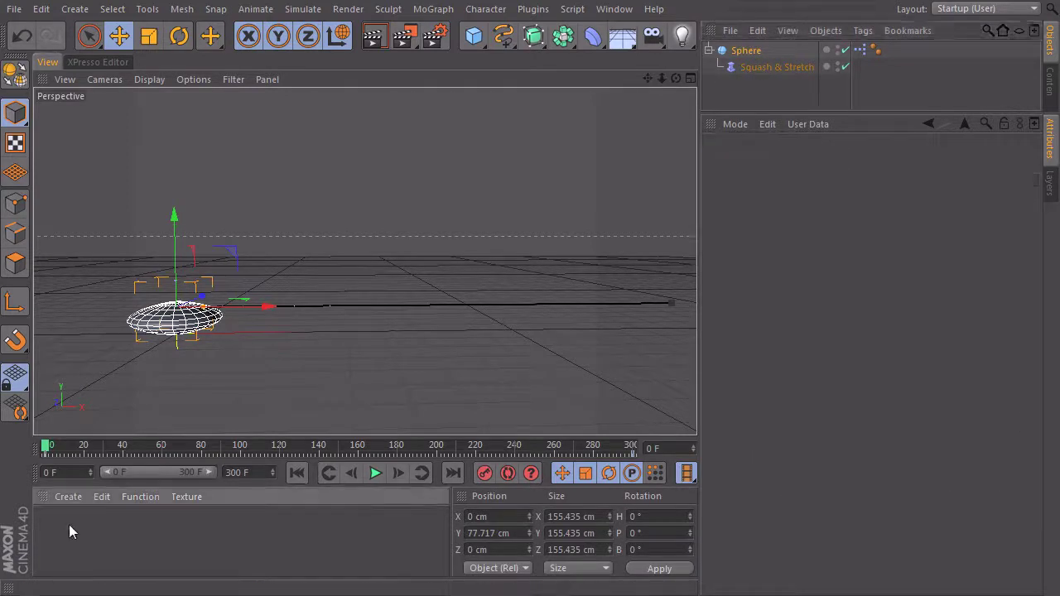
{"action": "double_click", "coordinate": [72, 528]}
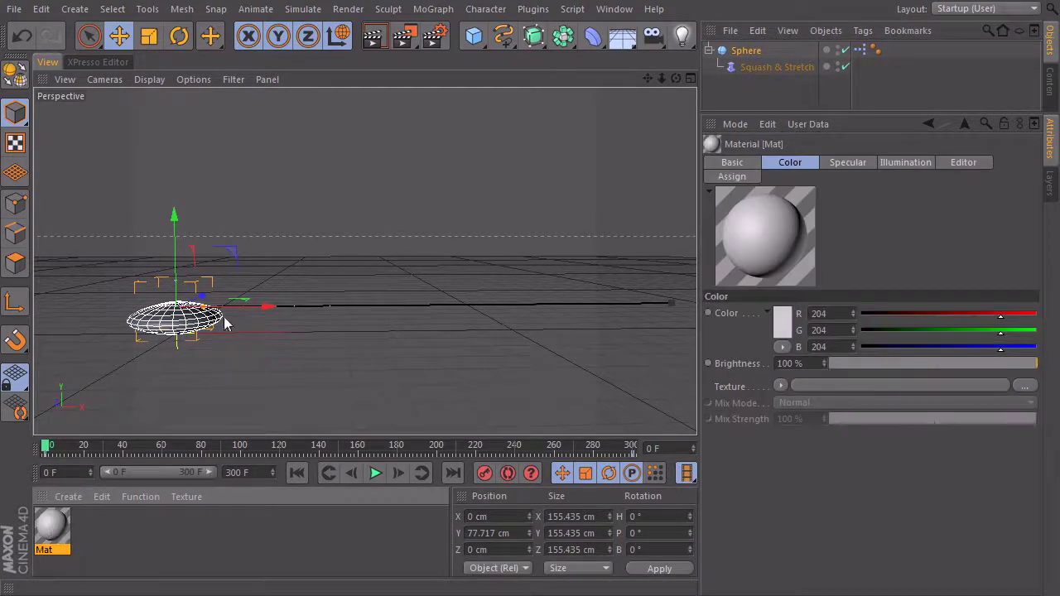
{"action": "left_click_drag", "start_coordinate": [174, 321], "coordinate": [174, 322]}
{"action": "left_click", "coordinate": [103, 409]}
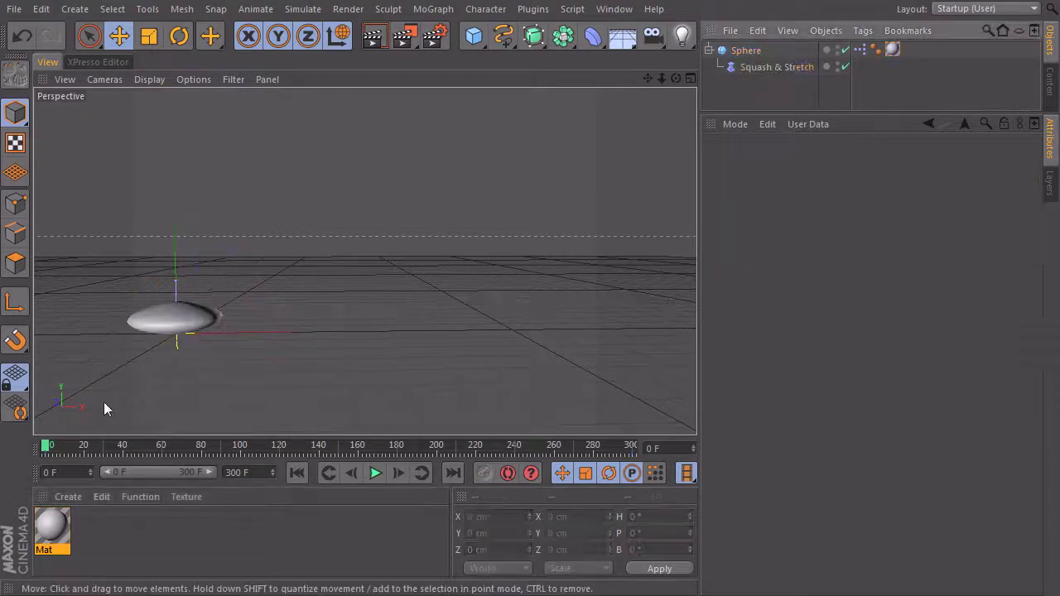
- Enable the Luminance channel on the sphere's material and set its color to pure red (255, 0, 0)
{"action": "double_click", "coordinate": [51, 526]}
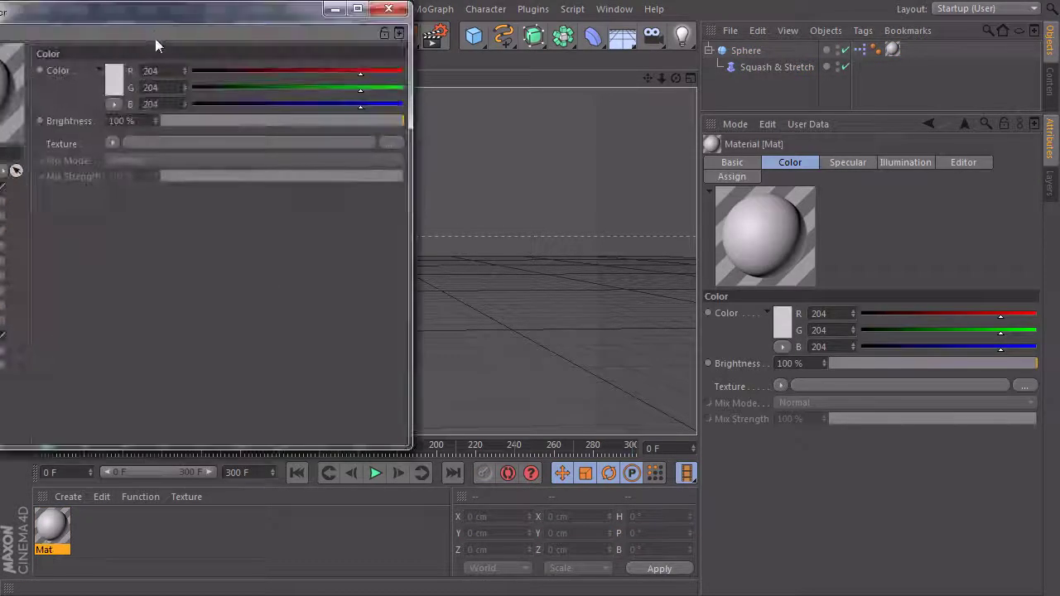
{"action": "left_click_drag", "start_coordinate": [307, 16], "coordinate": [794, 115]}
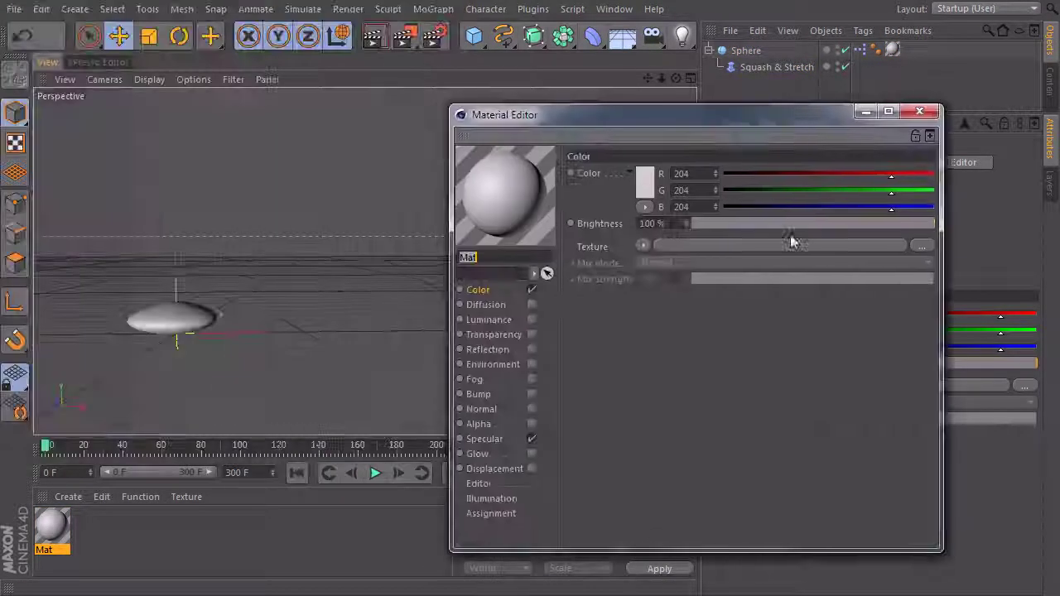
{"action": "left_click", "coordinate": [502, 319]}
{"action": "left_click", "coordinate": [532, 320]}
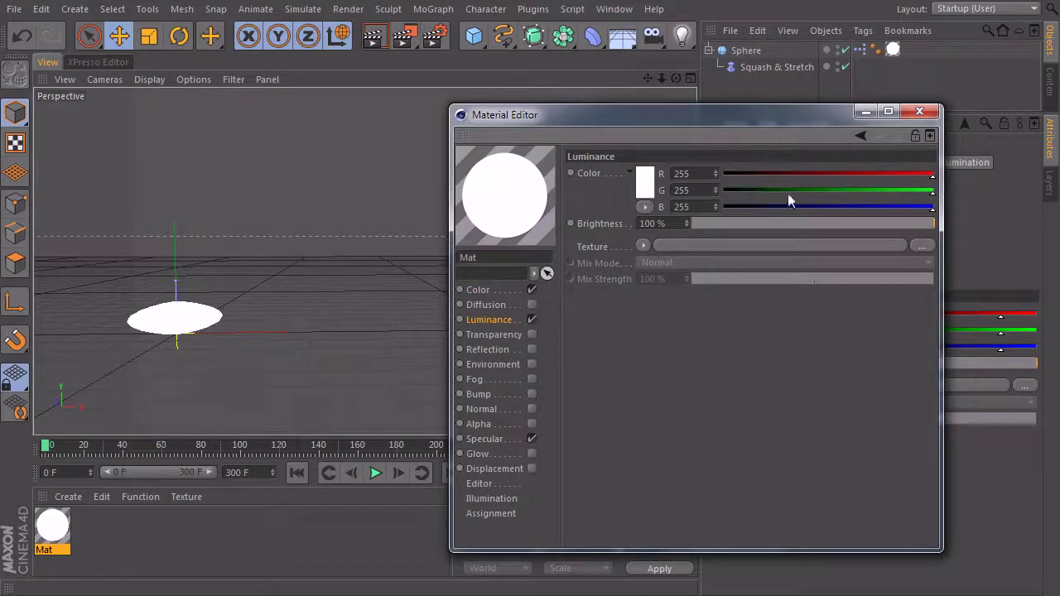
{"action": "left_click_drag", "start_coordinate": [902, 190], "coordinate": [722, 207]}
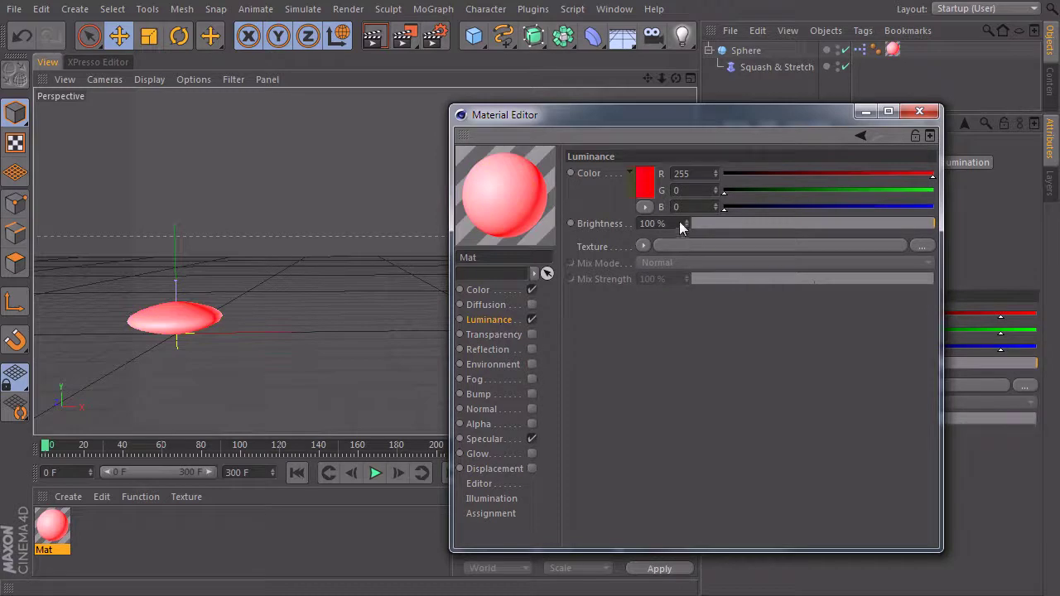
- Try out lower Luminance brightness levels on the red material and return it to 100%
{"action": "left_click_drag", "start_coordinate": [909, 221], "coordinate": [844, 225]}
{"action": "left_click_drag", "start_coordinate": [691, 224], "coordinate": [987, 221]}
{"action": "left_click_drag", "start_coordinate": [792, 232], "coordinate": [947, 192]}
{"action": "left_click", "coordinate": [919, 111]}
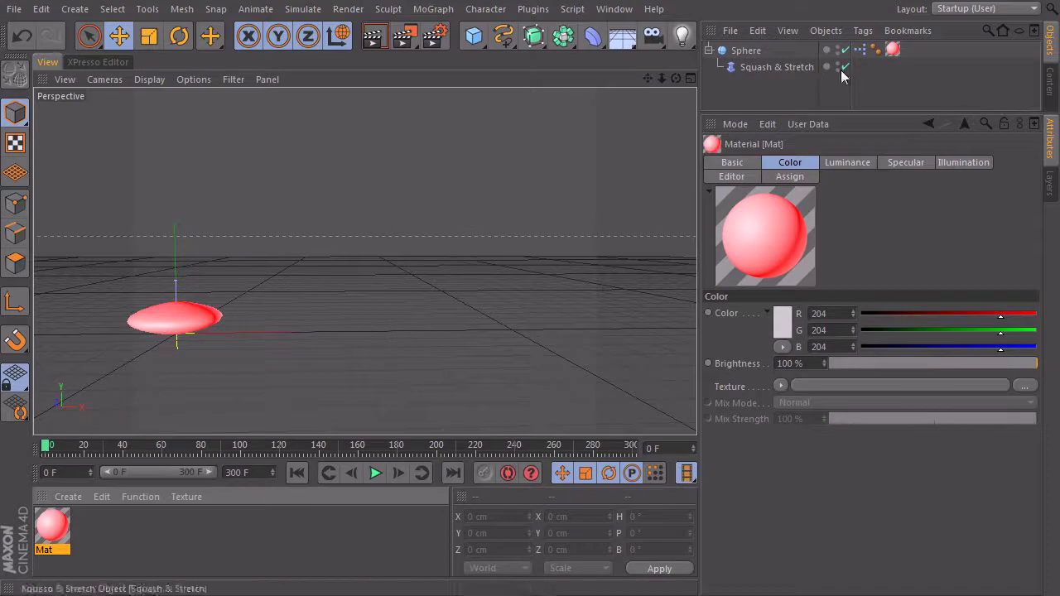
- Open the sphere's XPresso setup and move the lower Range Mapper and the Squash & Stretch node up to free space below them
{"action": "double_click", "coordinate": [860, 51]}
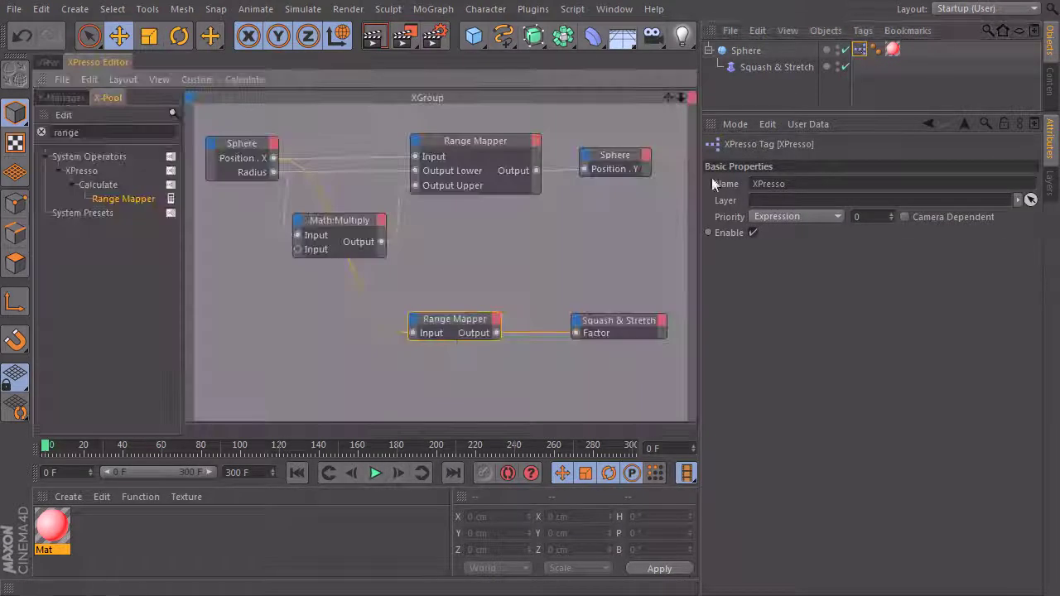
{"action": "left_click", "coordinate": [629, 321]}
{"action": "left_click", "coordinate": [470, 327]}
{"action": "left_click_drag", "start_coordinate": [462, 327], "coordinate": [469, 303]}
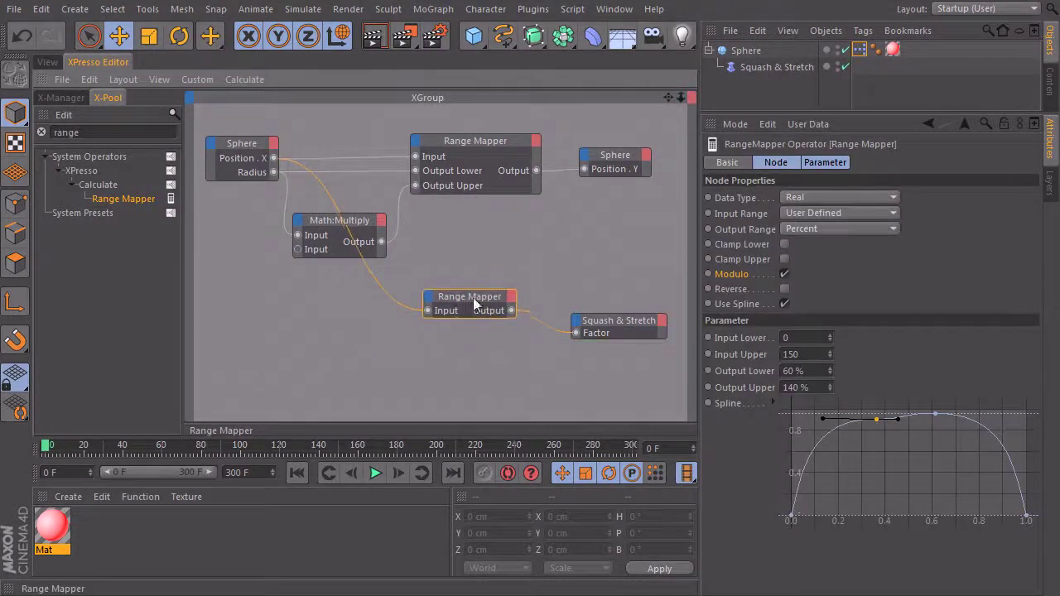
{"action": "left_click_drag", "start_coordinate": [617, 313], "coordinate": [618, 291]}
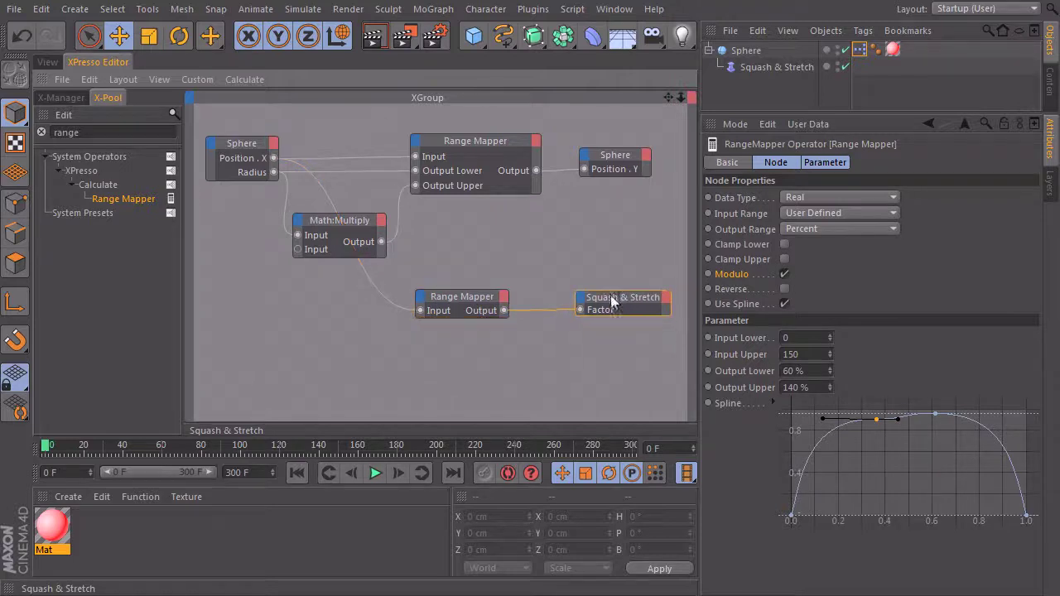
- Duplicate the lower Range Mapper node below the original and connect the Sphere's Position X to the copy's input
{"action": "left_click", "coordinate": [479, 308]}
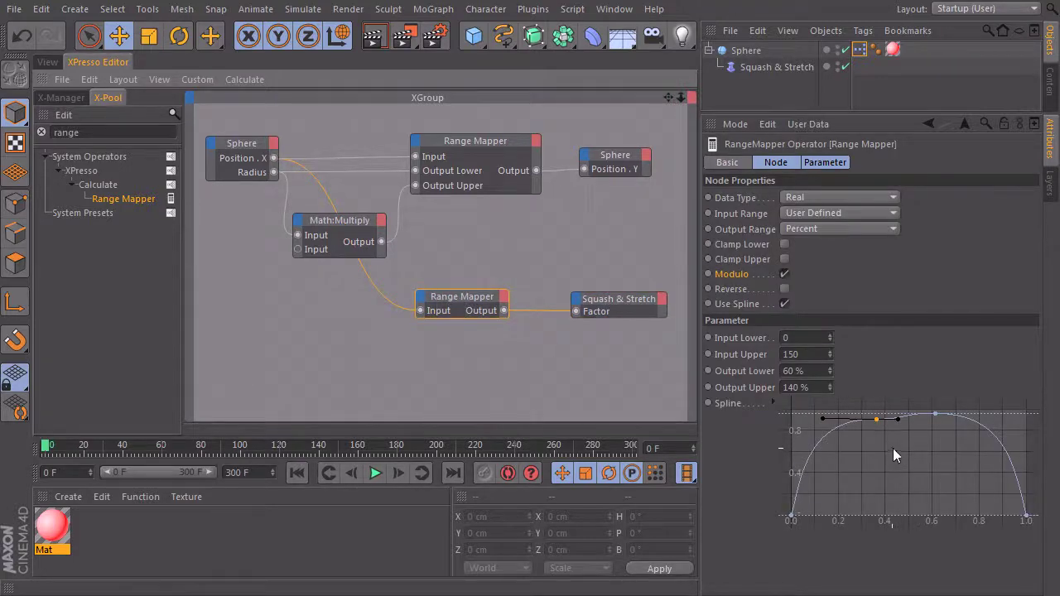
{"action": "left_click_drag", "start_coordinate": [467, 296], "coordinate": [466, 357]}
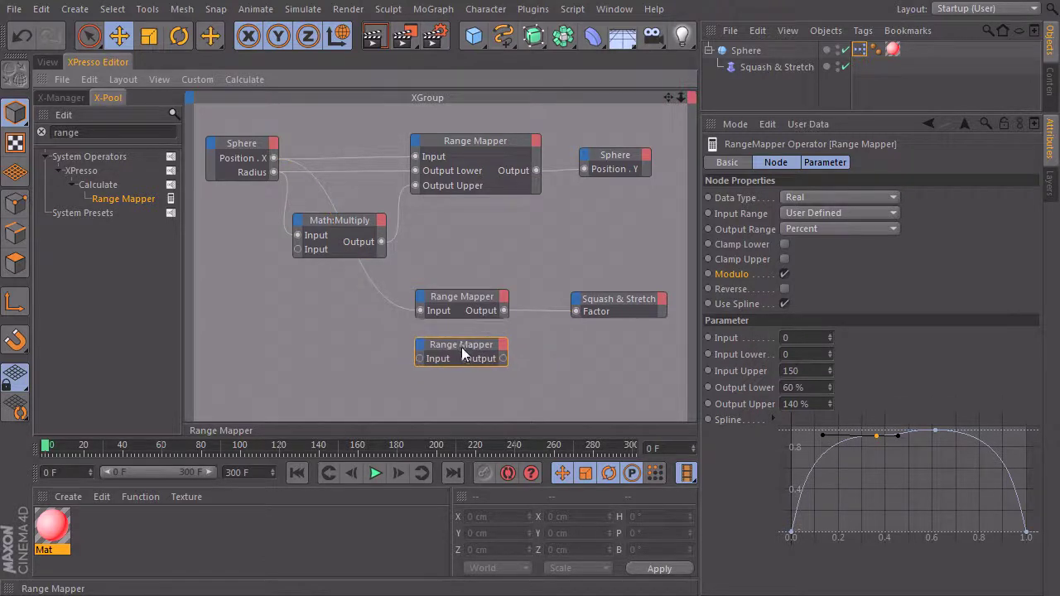
{"action": "left_click_drag", "start_coordinate": [274, 158], "coordinate": [460, 359]}
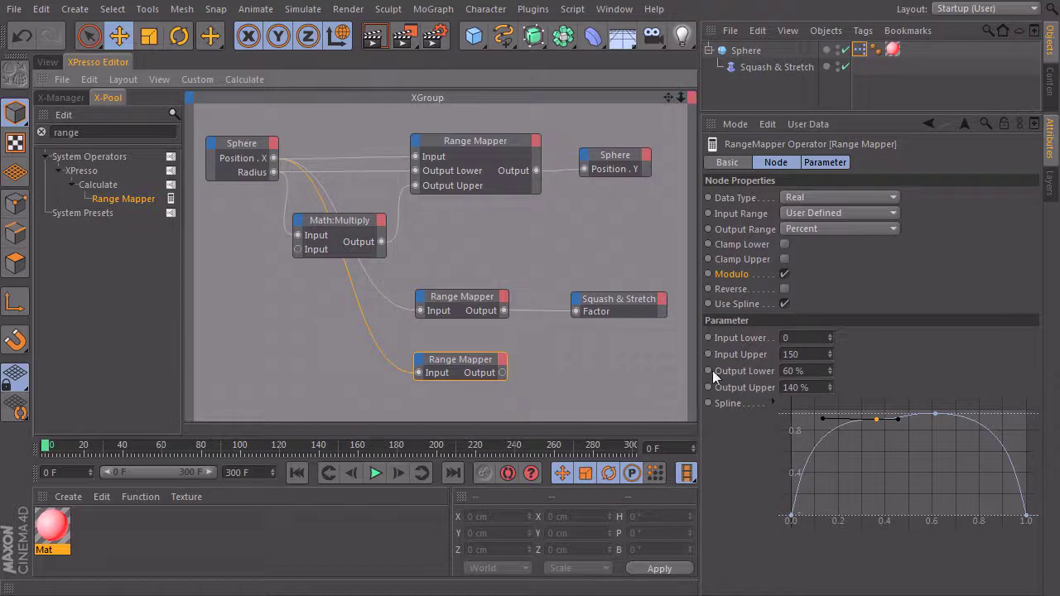
- Reduce the red material's Luminance brightness to 87% in the Material Editor
{"action": "left_click", "coordinate": [47, 62]}
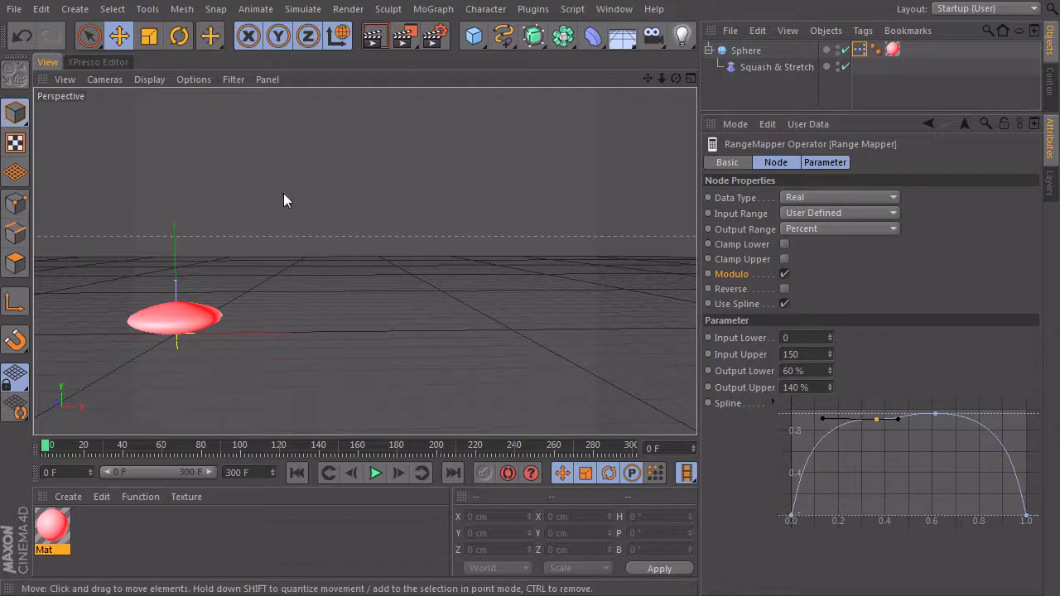
{"action": "left_click", "coordinate": [53, 531]}
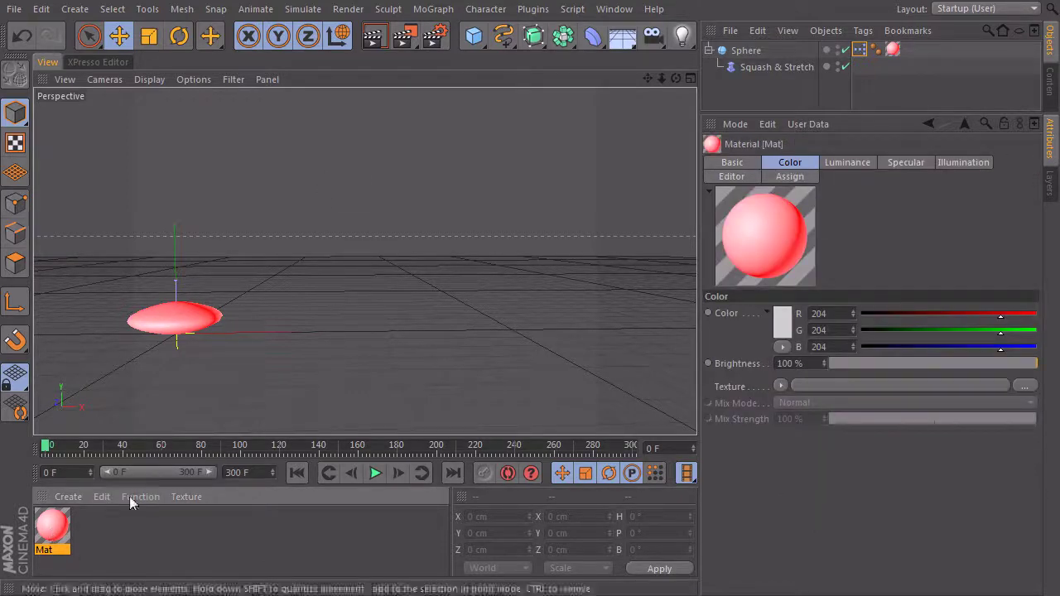
{"action": "double_click", "coordinate": [60, 531]}
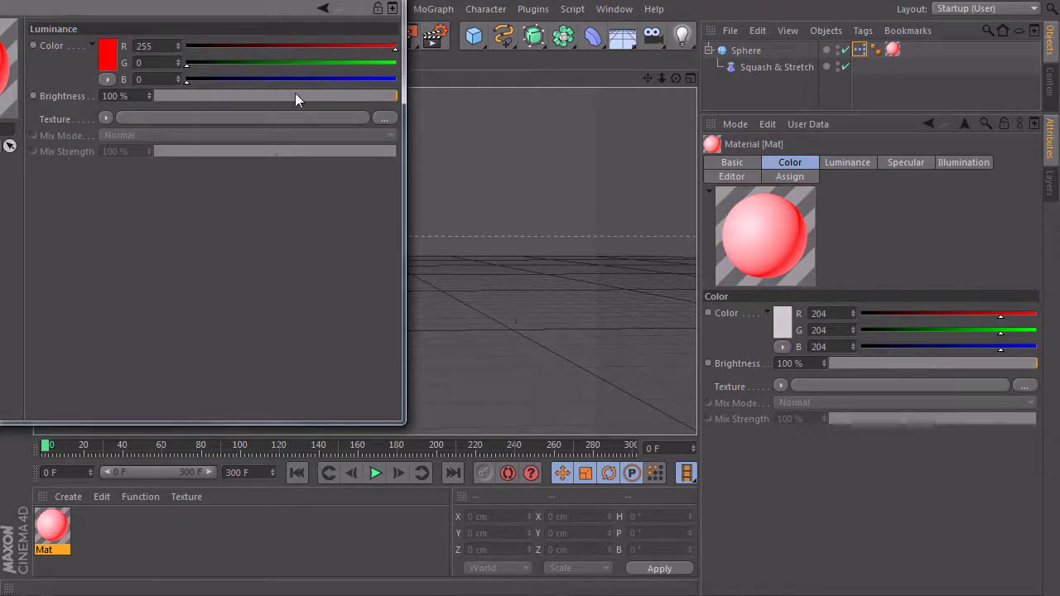
{"action": "left_click_drag", "start_coordinate": [294, 95], "coordinate": [80, 126]}
{"action": "left_click_drag", "start_coordinate": [332, 98], "coordinate": [290, 95]}
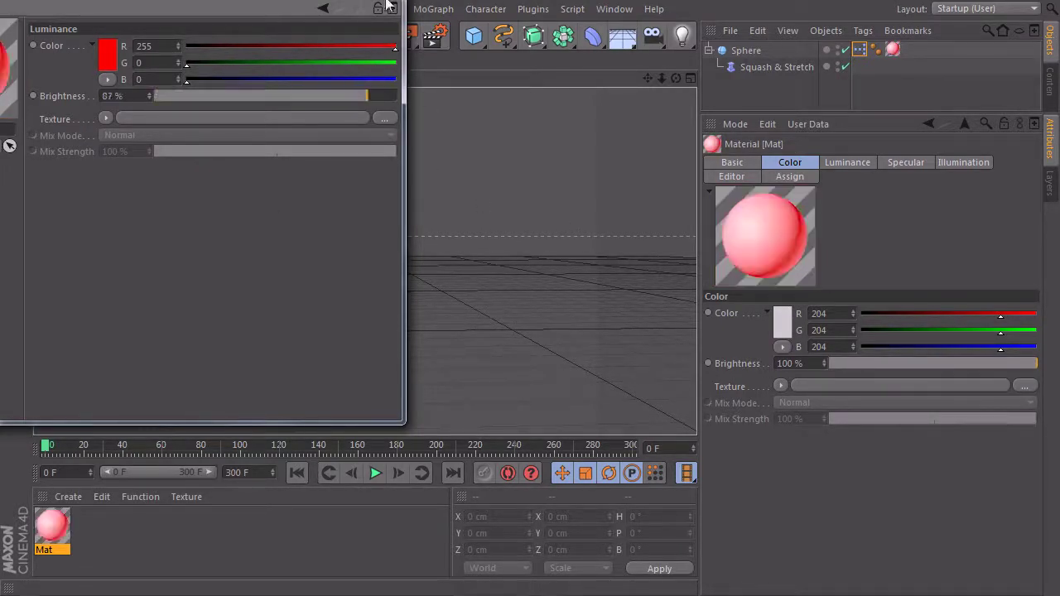
{"action": "left_click", "coordinate": [392, 7]}
- Add the material as a node beside the duplicated Range Mapper, give it a Luminance Brightness input, and widen the node
{"action": "double_click", "coordinate": [859, 51]}
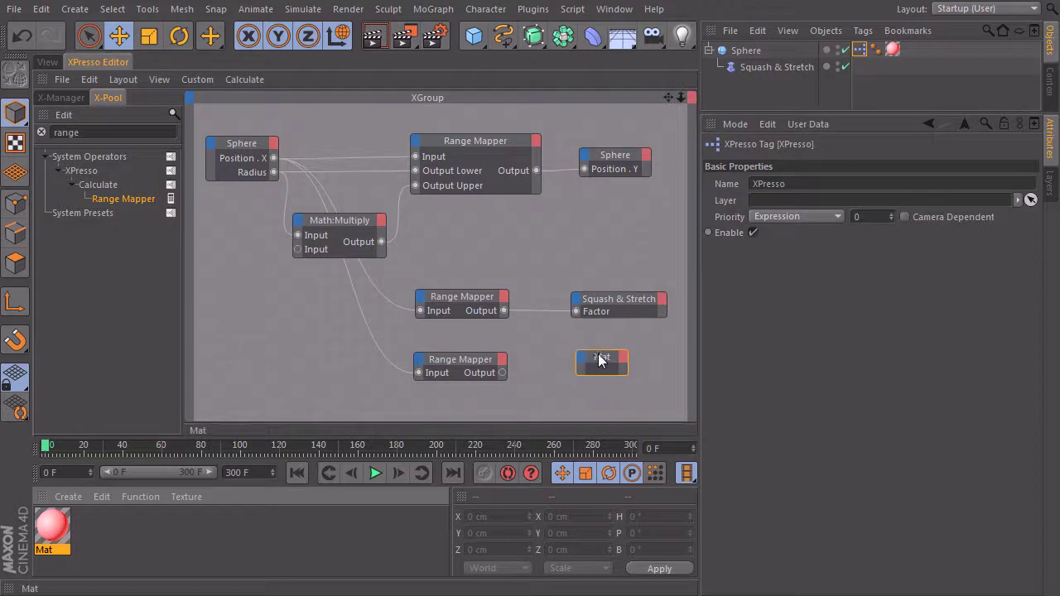
{"action": "left_click_drag", "start_coordinate": [601, 359], "coordinate": [569, 359]}
{"action": "left_click", "coordinate": [545, 356]}
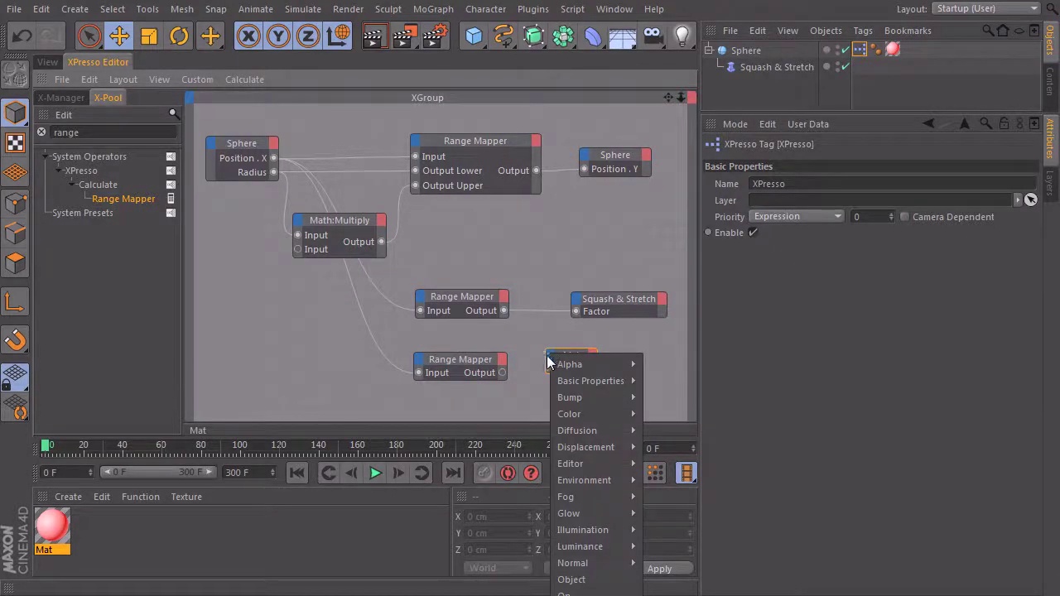
{"action": "mouse_move", "coordinate": [577, 372]}
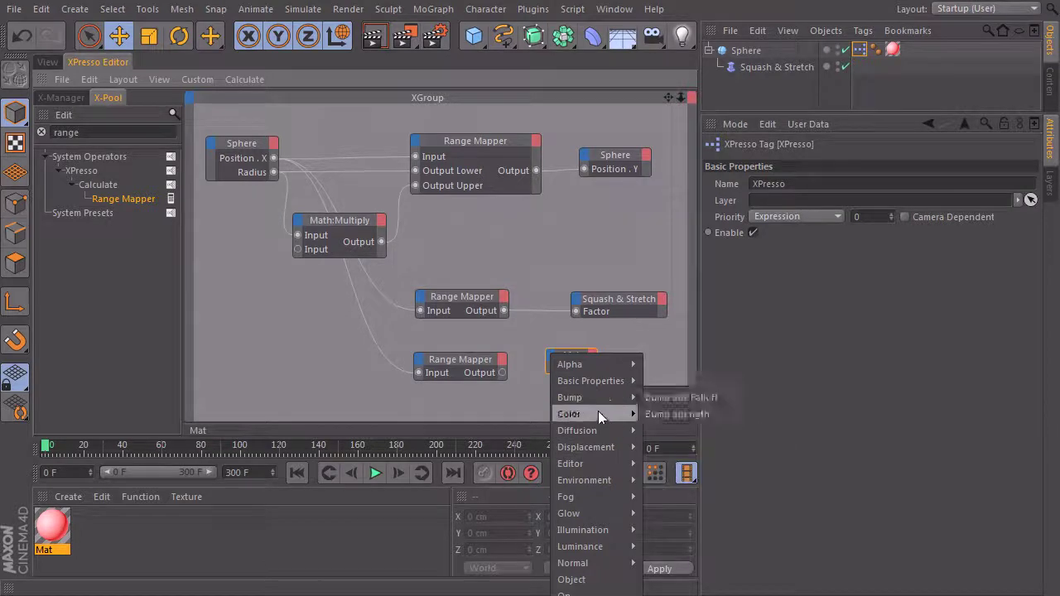
{"action": "mouse_move", "coordinate": [607, 563]}
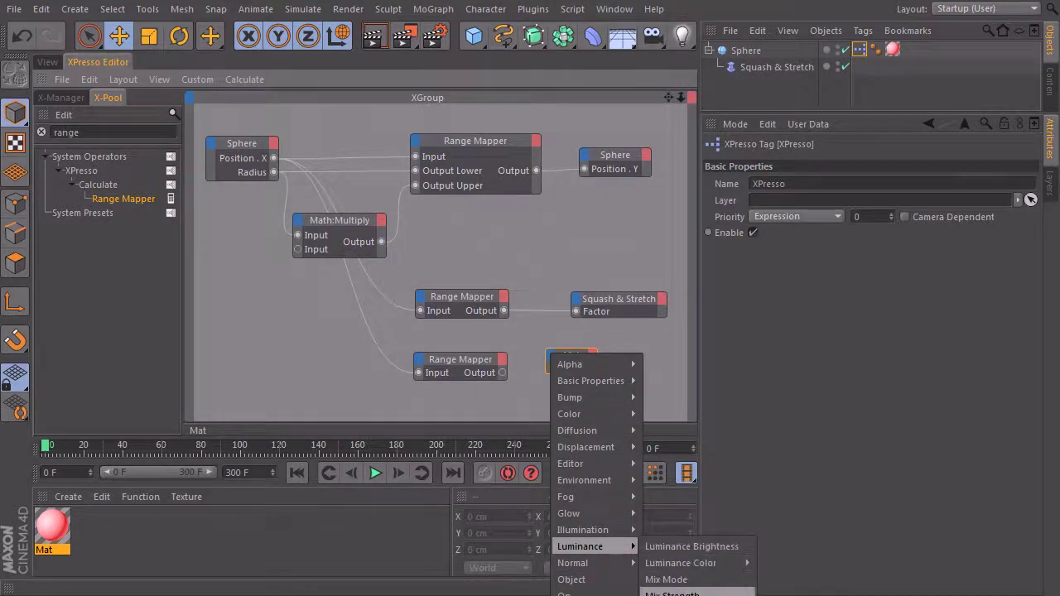
{"action": "left_click", "coordinate": [689, 550]}
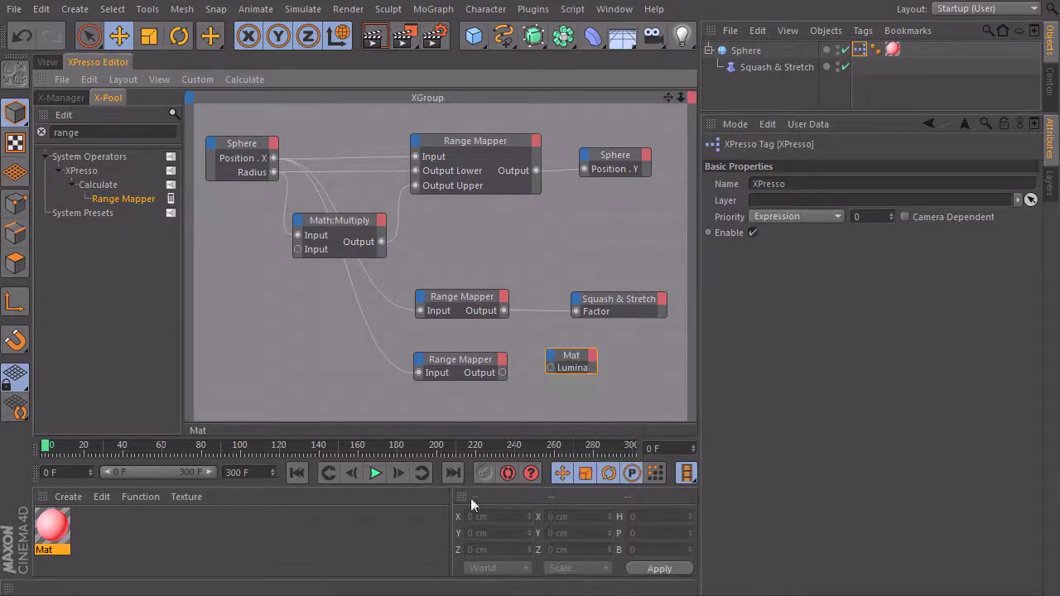
{"action": "double_click", "coordinate": [52, 525]}
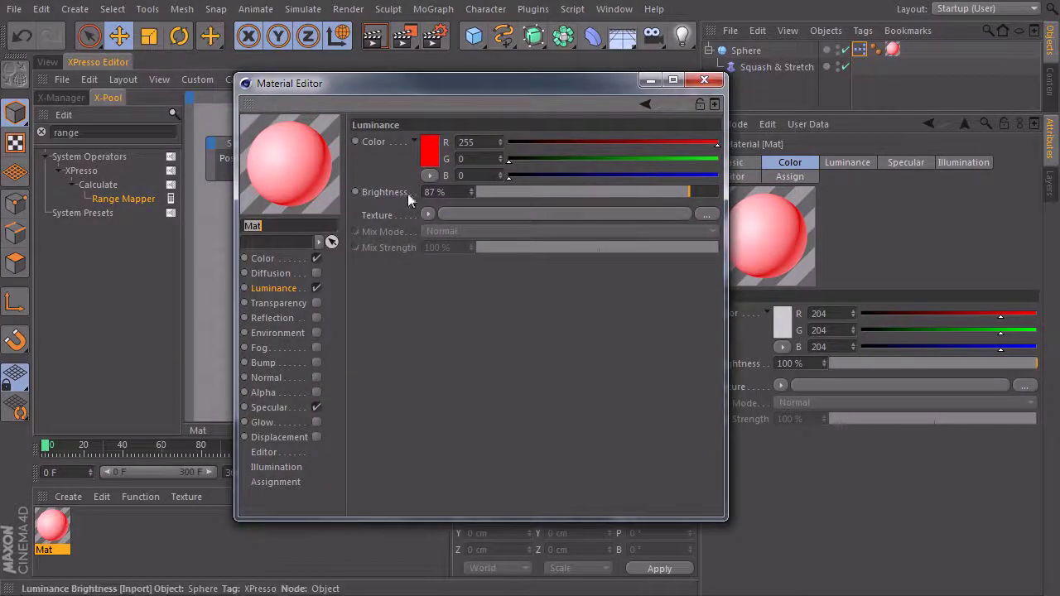
{"action": "left_click", "coordinate": [704, 80]}
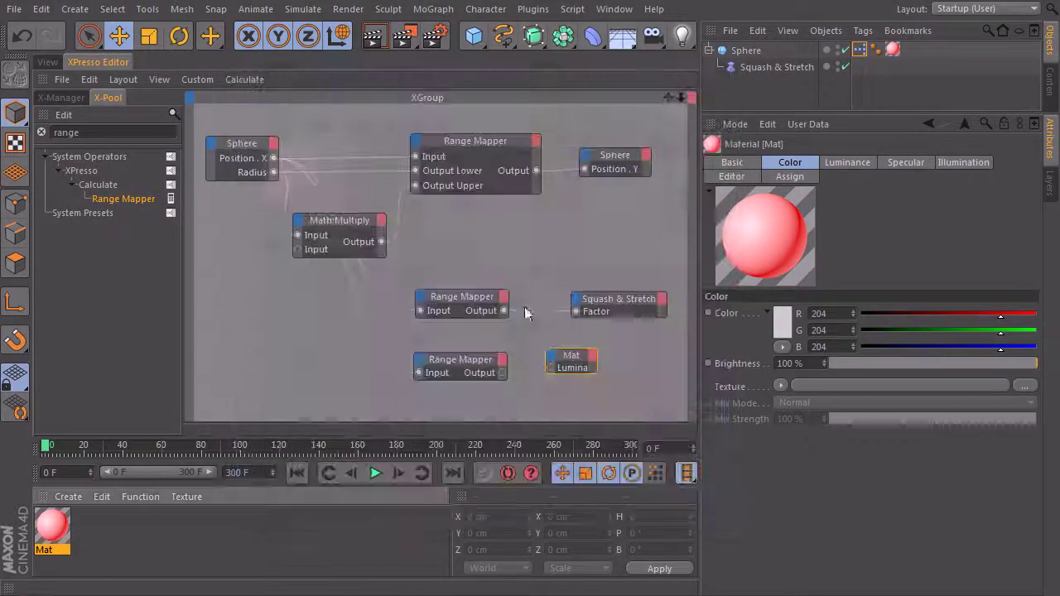
{"action": "left_click", "coordinate": [585, 363]}
- Set the duplicated Range Mapper's Output Lower to 100% and Output Upper to 0%, and connect its output to the material's Luminance Brightness
{"action": "left_click", "coordinate": [473, 362]}
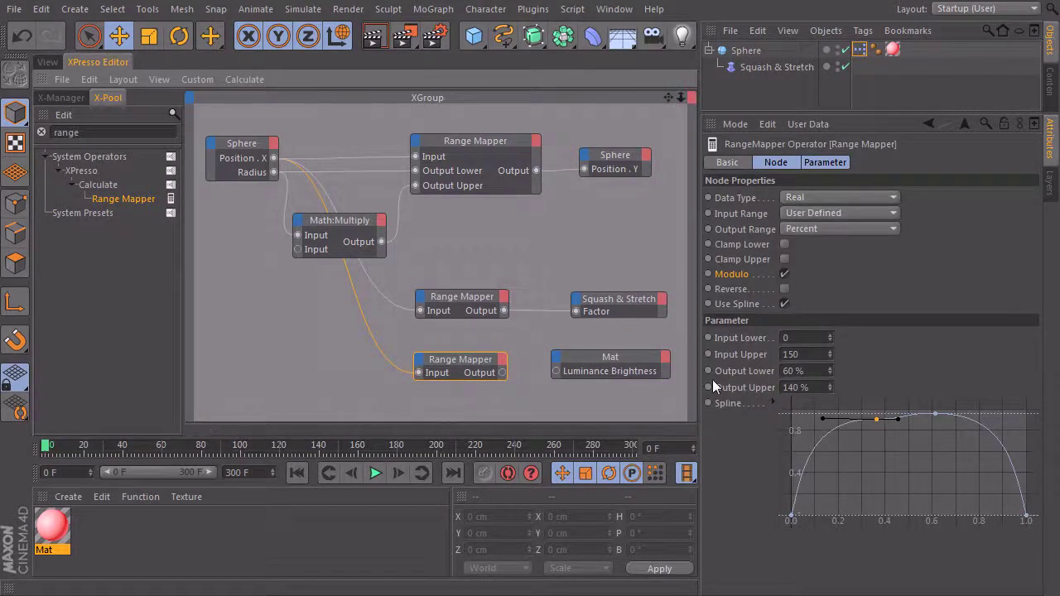
{"action": "double_click", "coordinate": [803, 372]}
{"action": "type", "text": "100"}
{"action": "key", "text": "Return"}
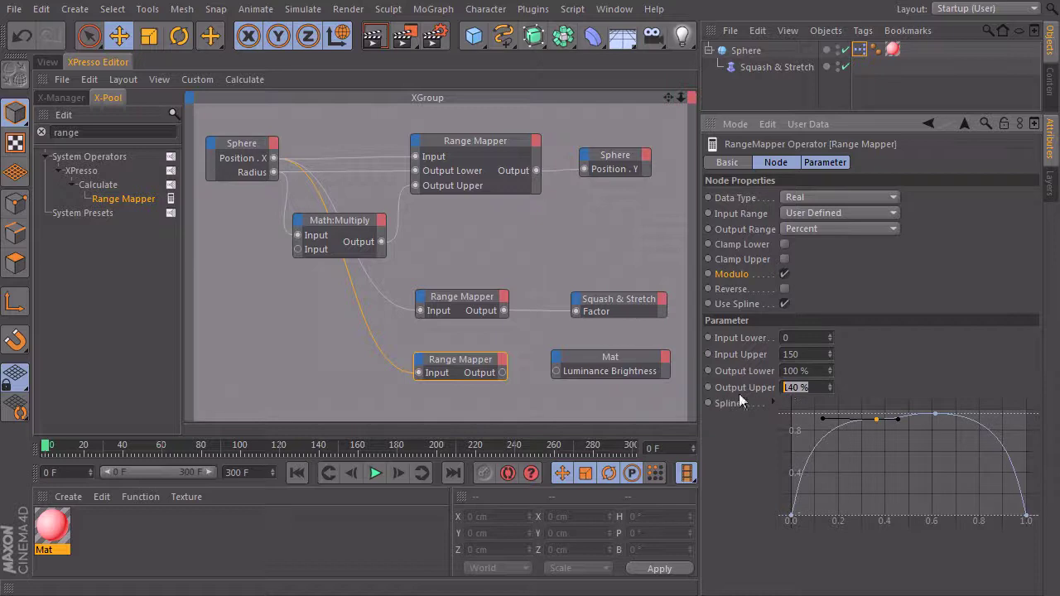
{"action": "type", "text": "0"}
{"action": "key", "text": "Return"}
{"action": "left_click_drag", "start_coordinate": [498, 371], "coordinate": [556, 370]}
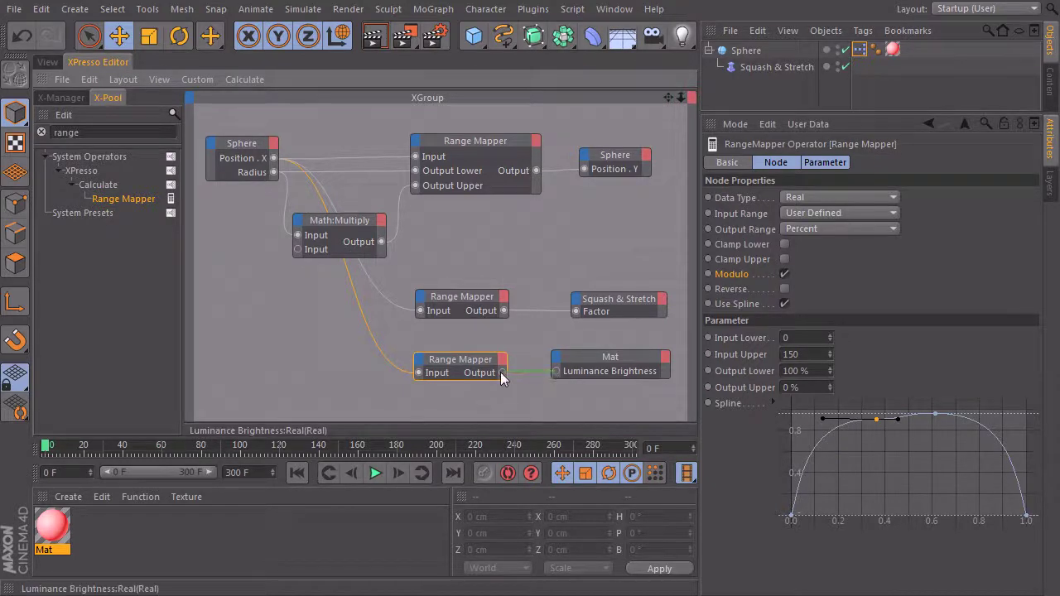
{"action": "left_click", "coordinate": [515, 388]}
- Play the animation in the viewport to check the sphere's color change during the bounce
{"action": "left_click", "coordinate": [47, 62]}
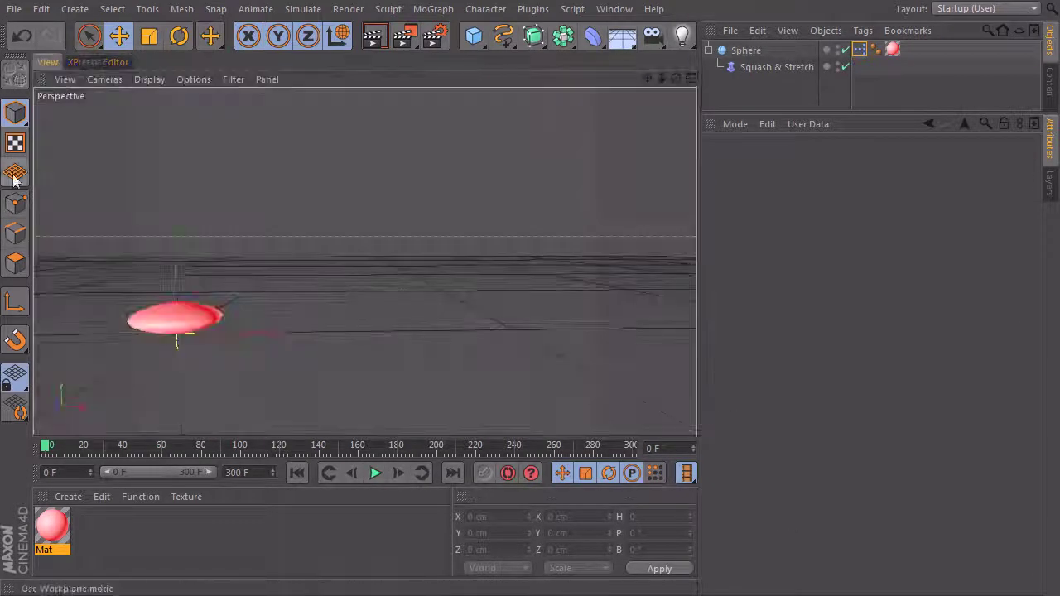
{"action": "left_click", "coordinate": [375, 472]}
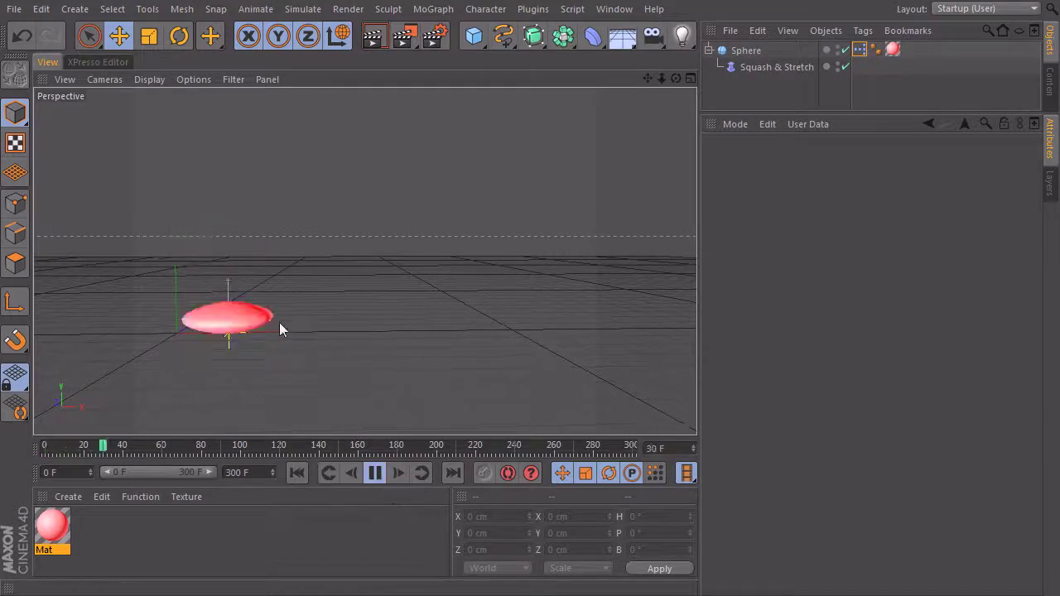
{"action": "left_click", "coordinate": [759, 98]}
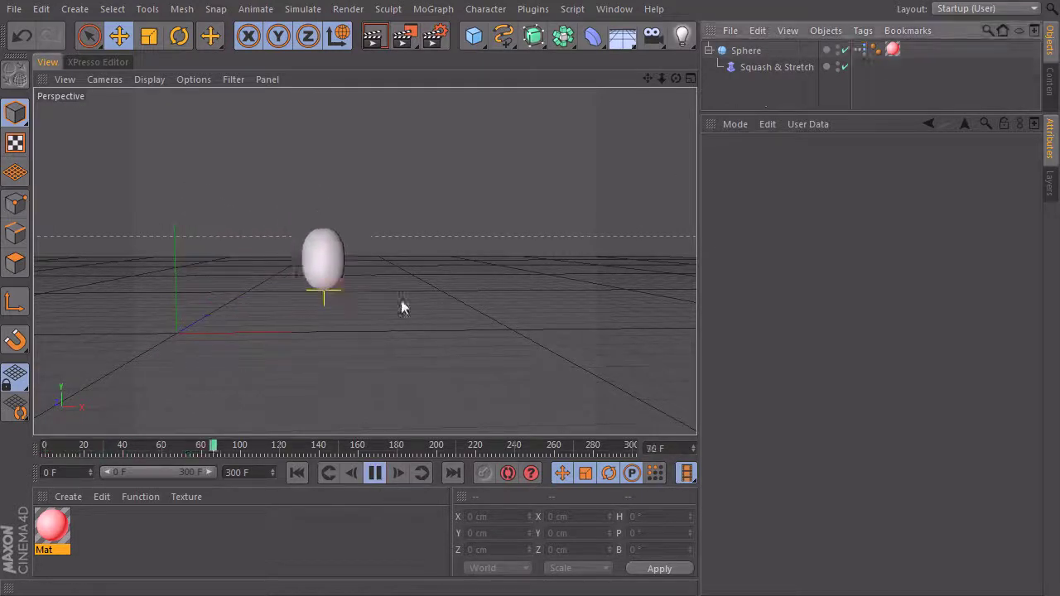